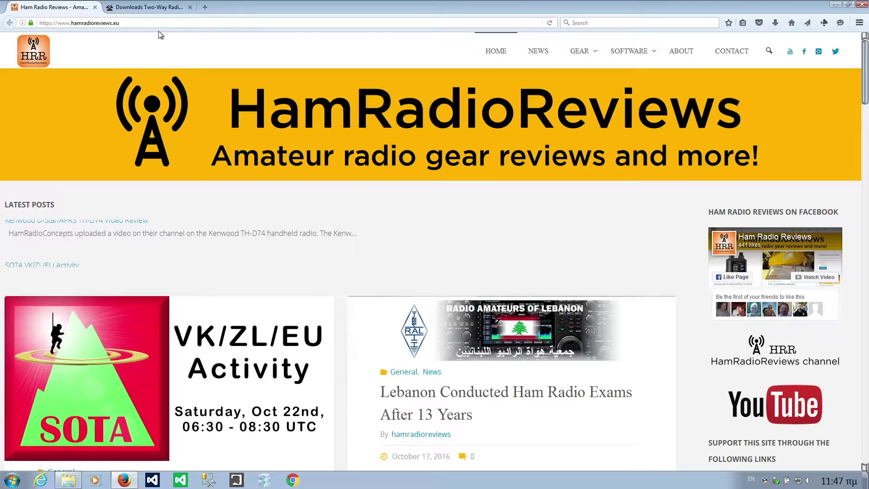
- Switch to the 'Downloads Two-Way Radio' tab with the Radioddity downloads page
left_click(139, 9)
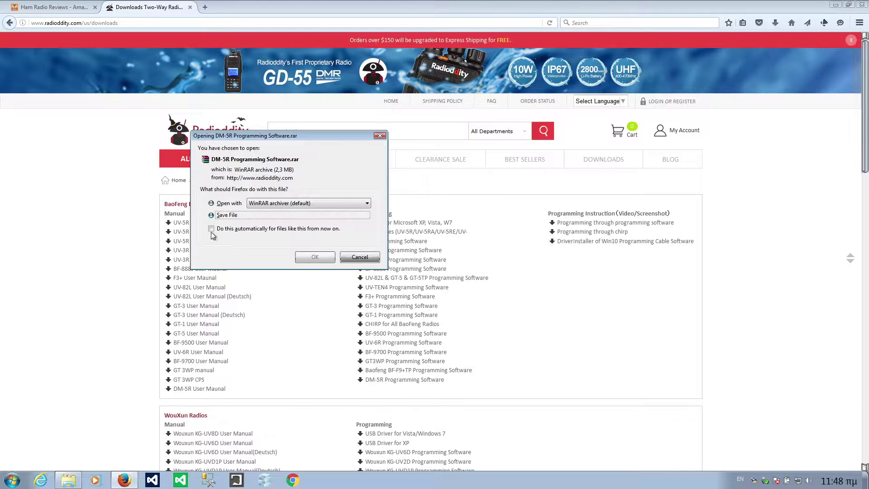
- Open DM-5R Programming Software.rar with WinRAR and show the Baofeng DM-5R folder
left_click(317, 258)
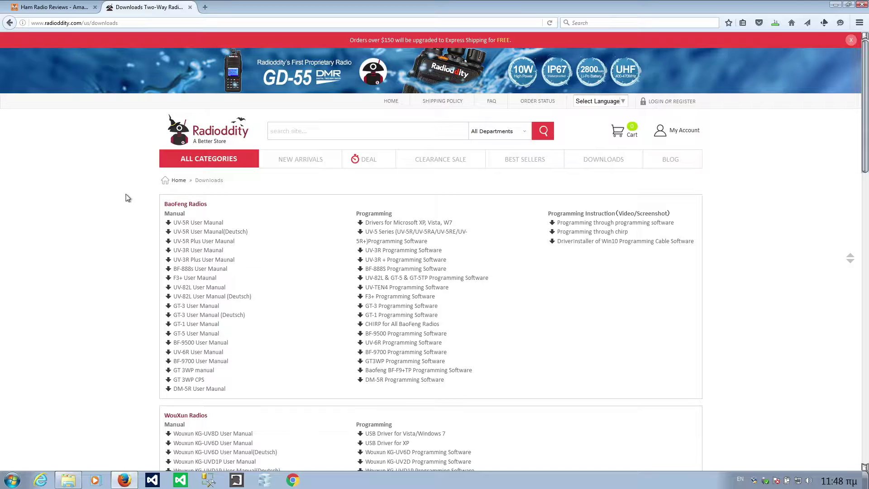
left_click(68, 480)
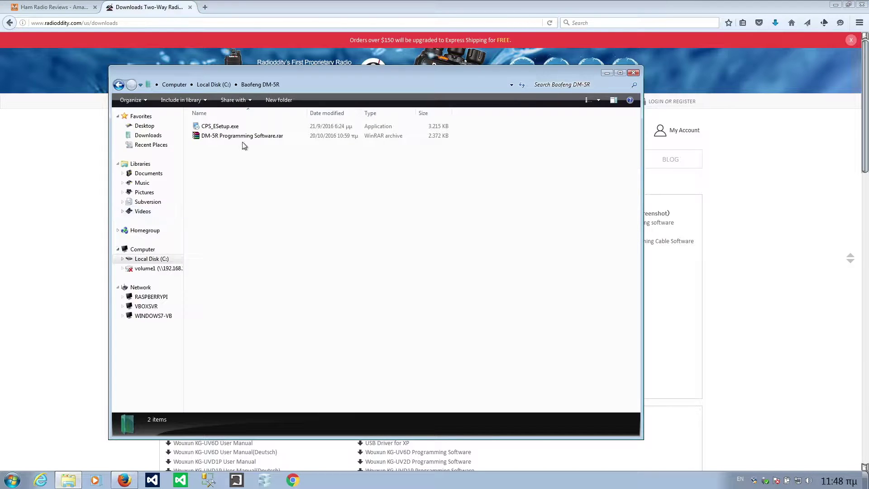
- Extract CPS_ESetup.exe from the archive using its password, overwriting the older copy
double_click(209, 137)
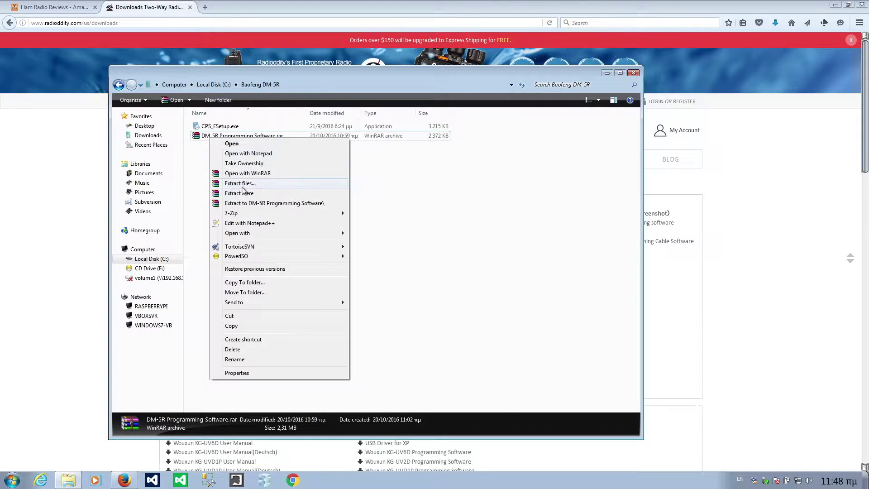
left_click(240, 193)
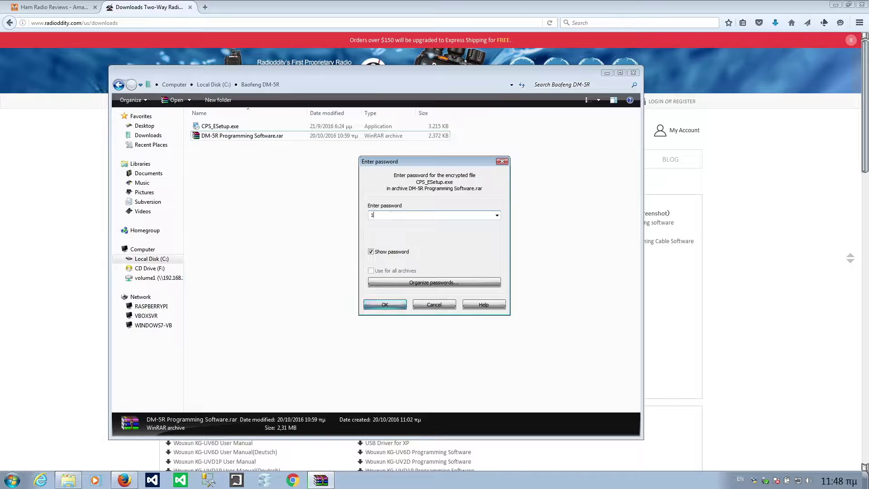
type("123456")
left_click(392, 306)
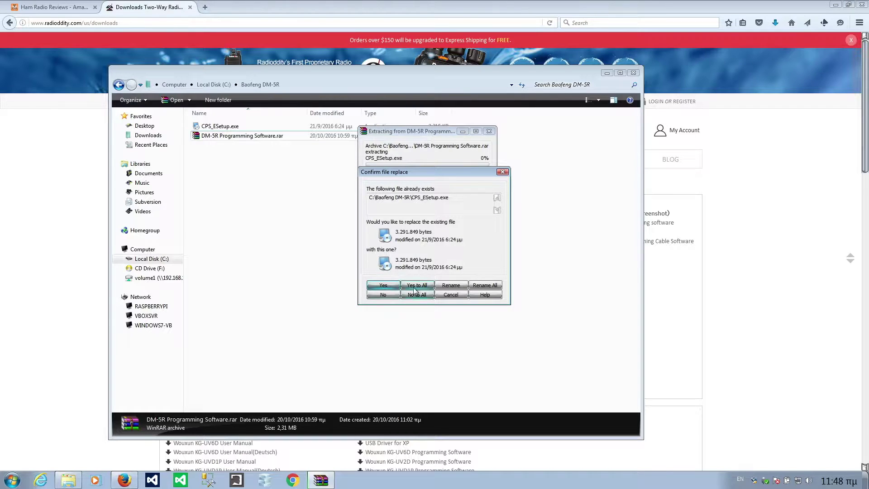
left_click(414, 290)
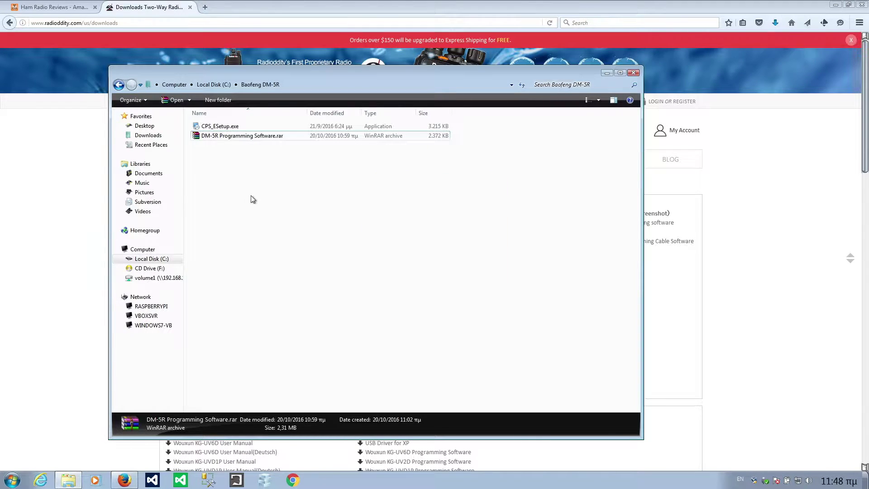
left_click(218, 130)
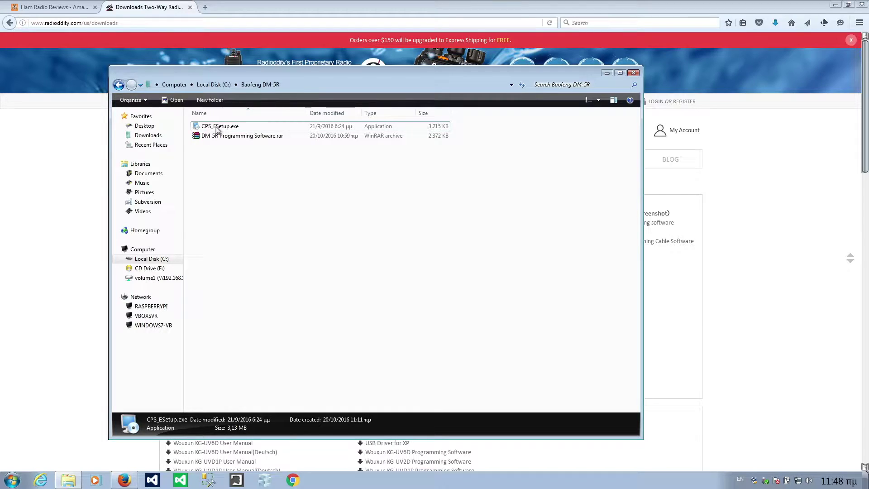
- Launch CPS_ESetup.exe past the security warning and accept the 5R_CPS licence agreement
double_click(218, 130)
left_click(471, 247)
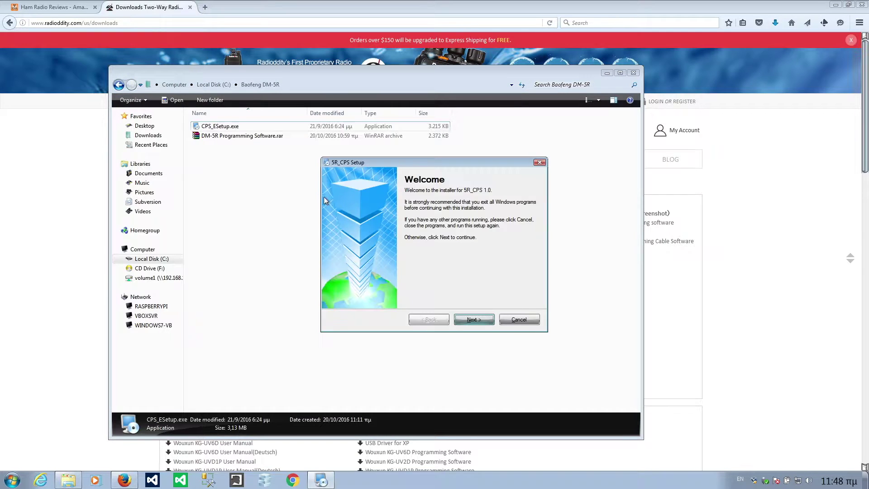
left_click(469, 321)
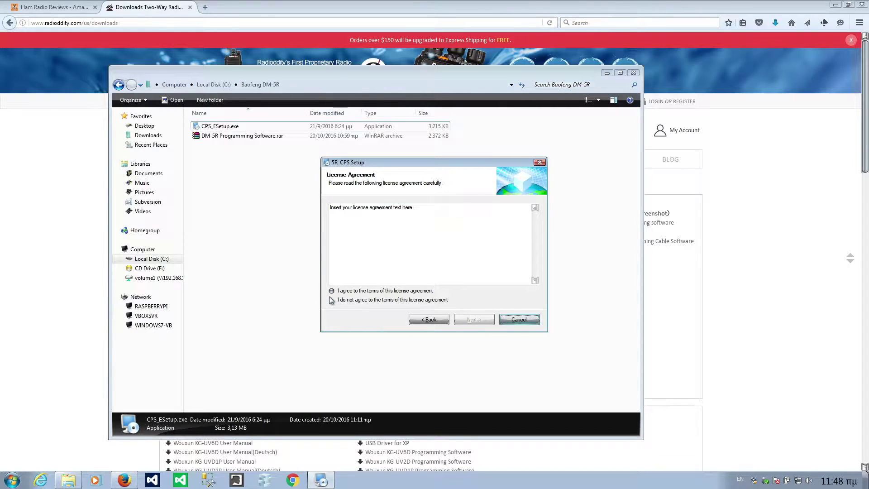
left_click(332, 291)
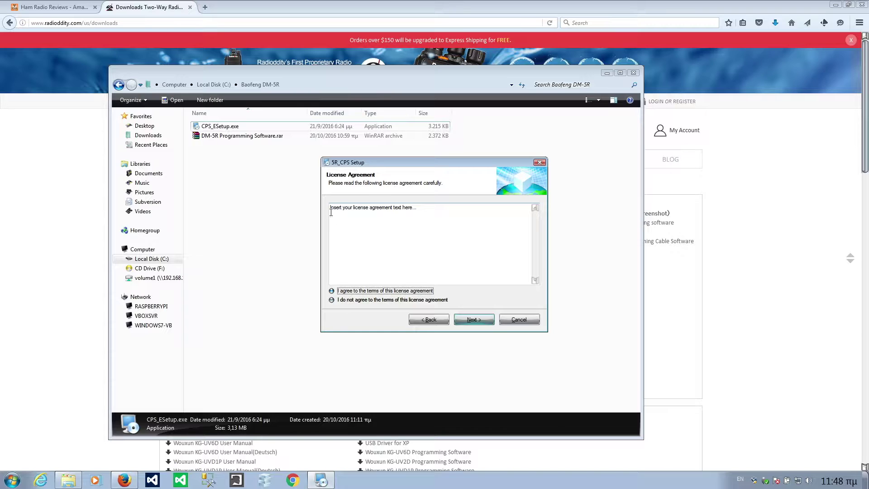
left_click_drag(331, 212, 452, 210)
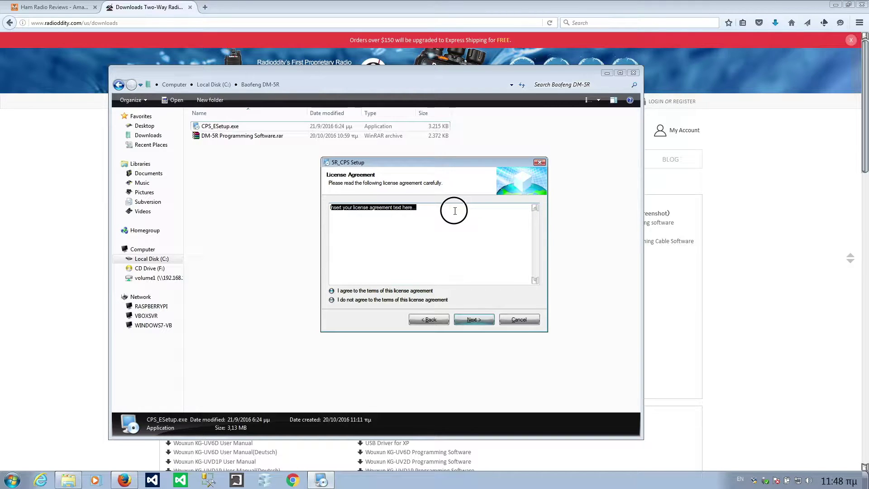
left_click(480, 321)
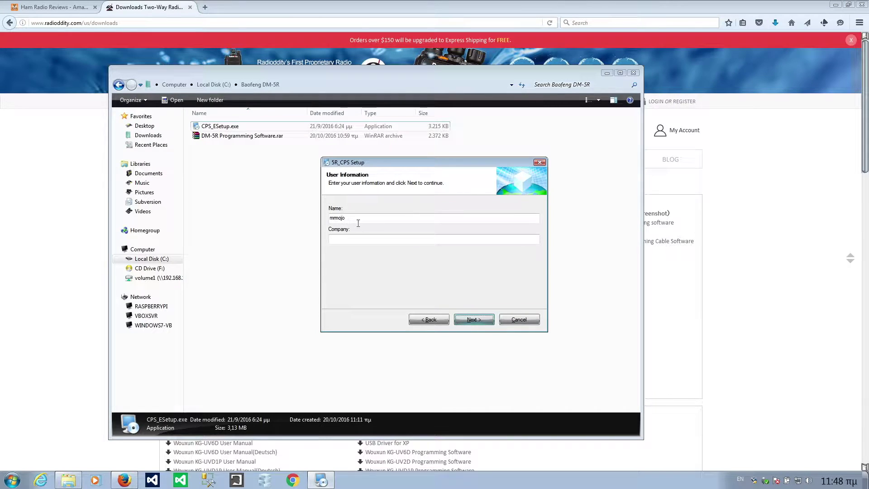
- Install 5R_CPS 1.0 into C:\Program Files\5R_CPS with default shortcuts, then close the installer
left_click(480, 321)
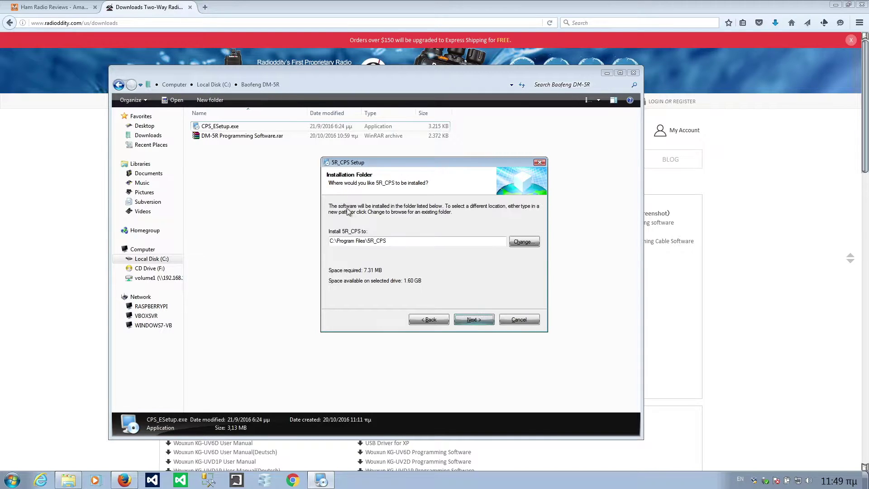
left_click(474, 319)
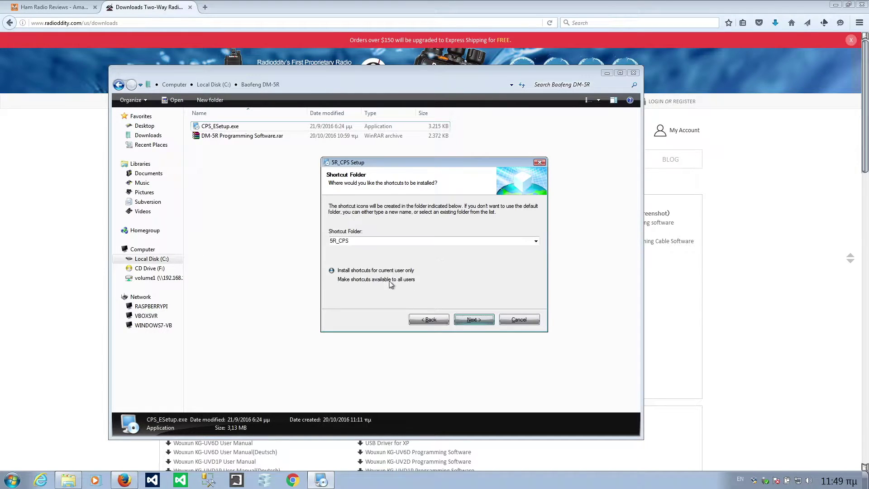
left_click(475, 319)
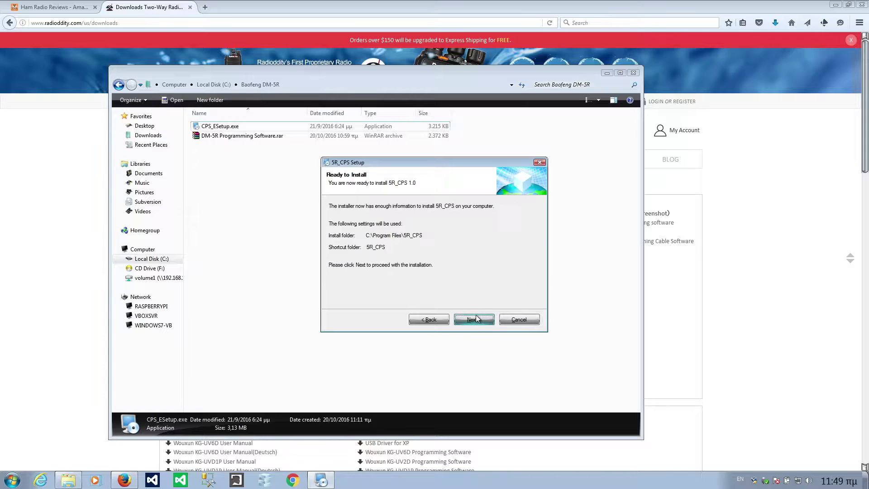
left_click(487, 319)
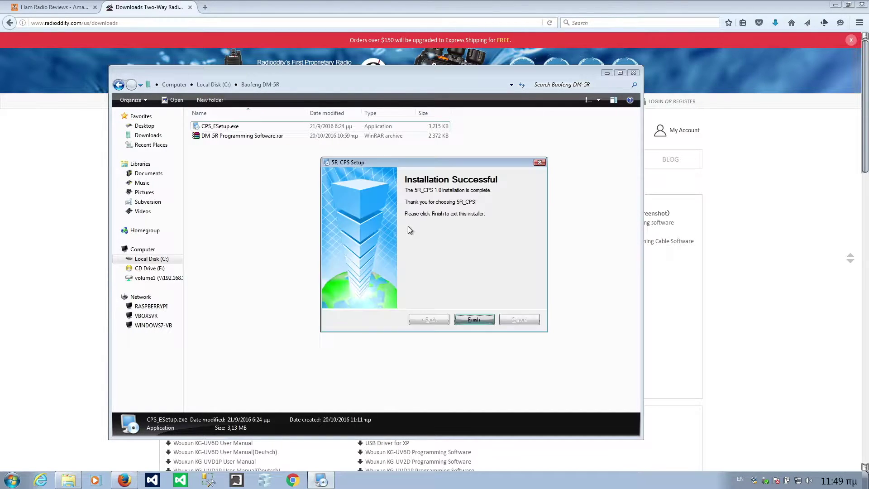
left_click(473, 319)
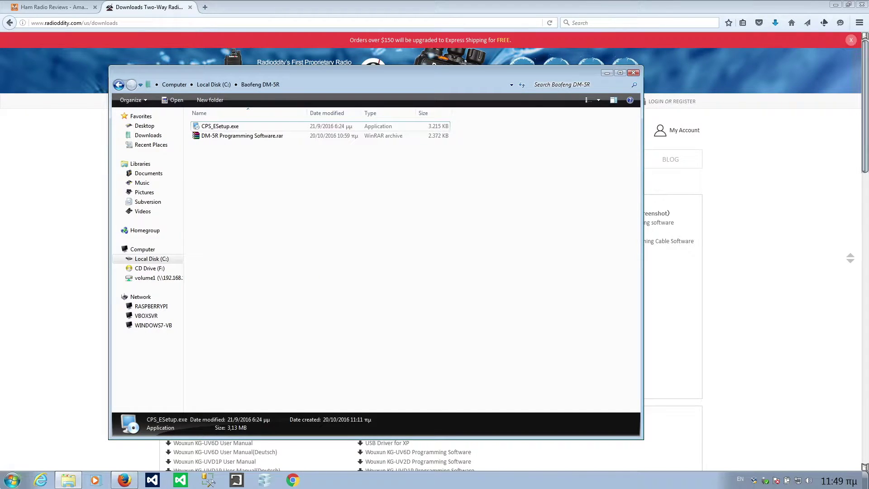
left_click(12, 480)
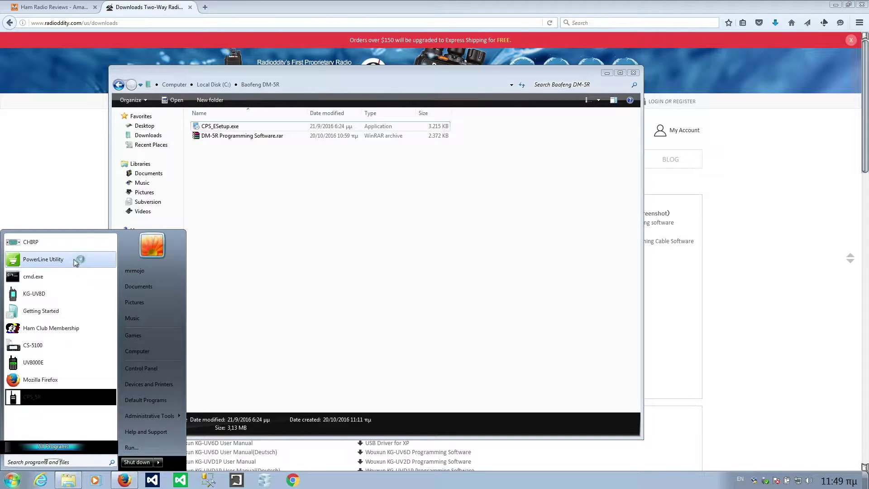
- Launch 5R_CPS from the Start menu to open the empty CPS window
left_click(71, 168)
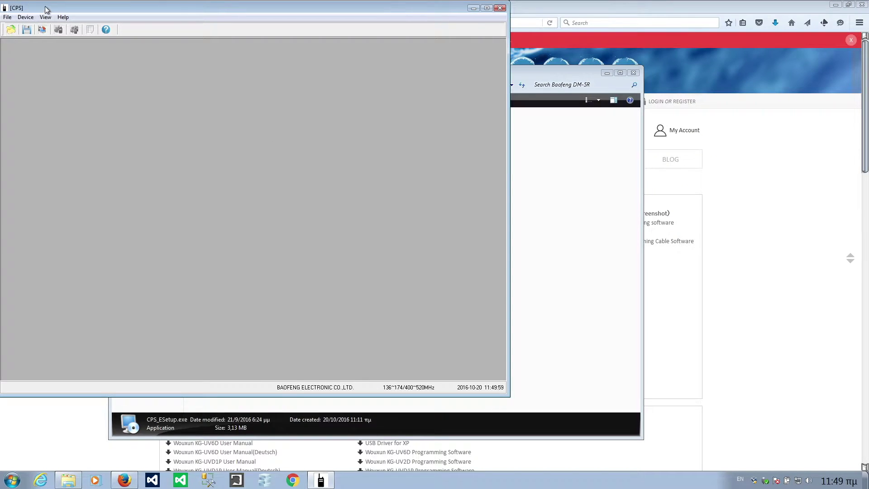
- Maximise the CPS window and set the Comm Port to COM3 at 57600 baud
double_click(46, 9)
left_click(25, 14)
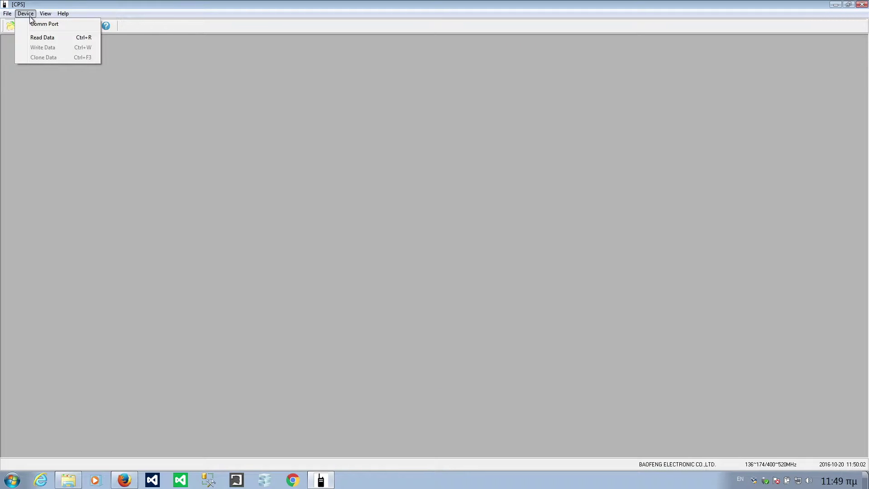
left_click(31, 24)
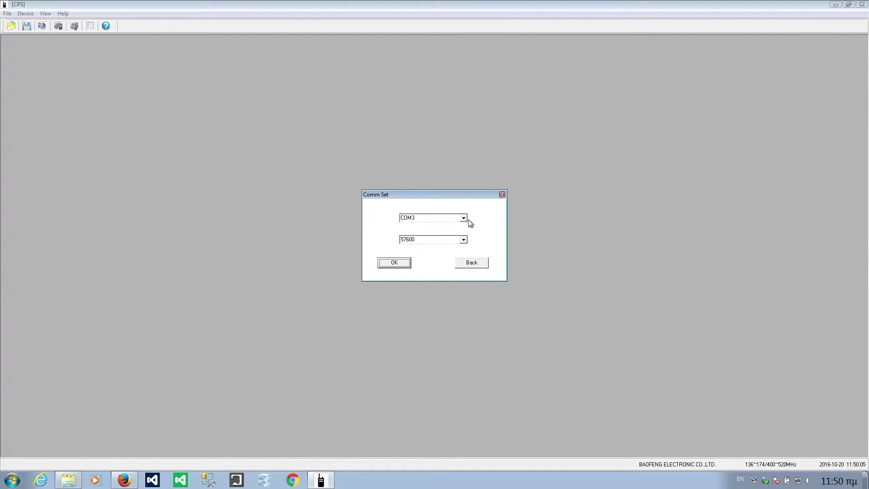
left_click(468, 221)
left_click(468, 225)
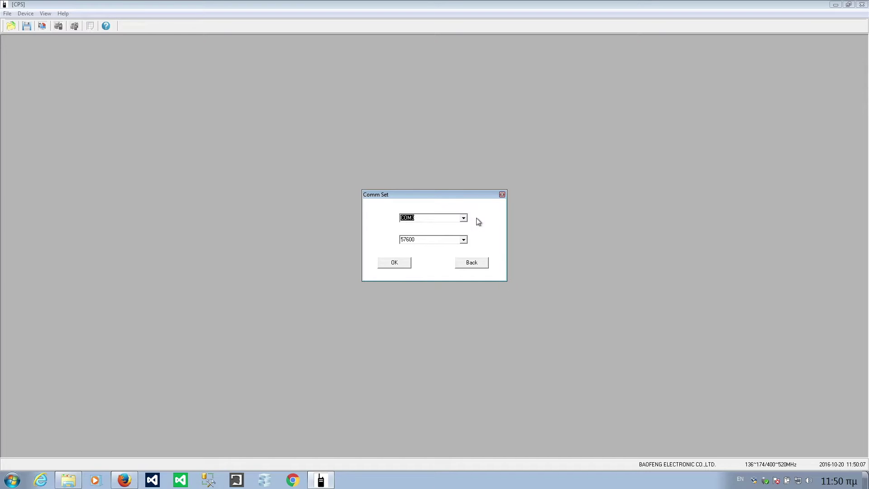
left_click(464, 240)
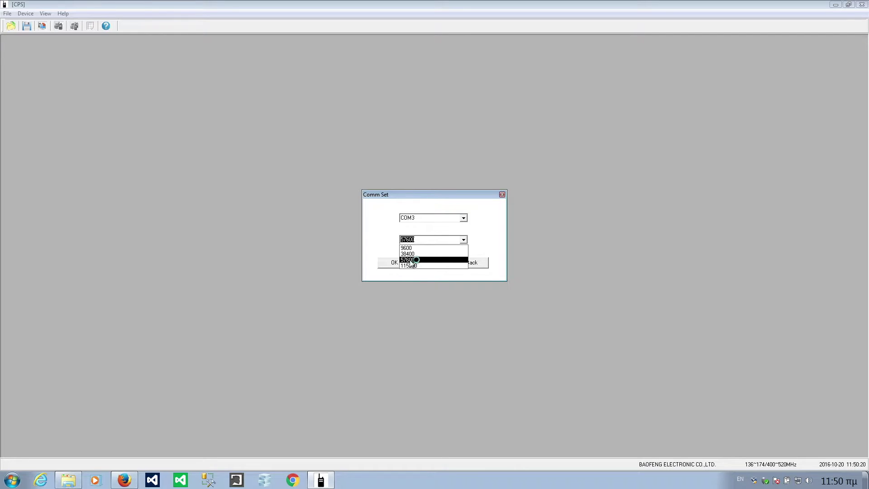
left_click(410, 260)
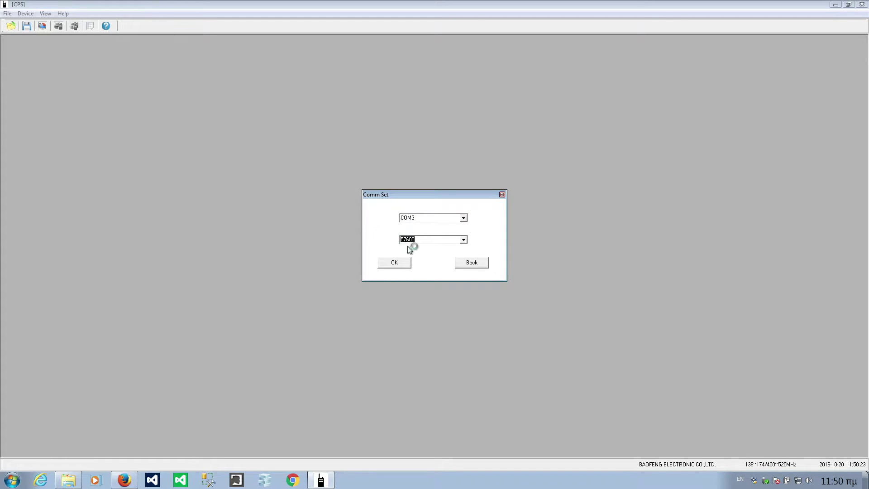
left_click(464, 241)
left_click(465, 241)
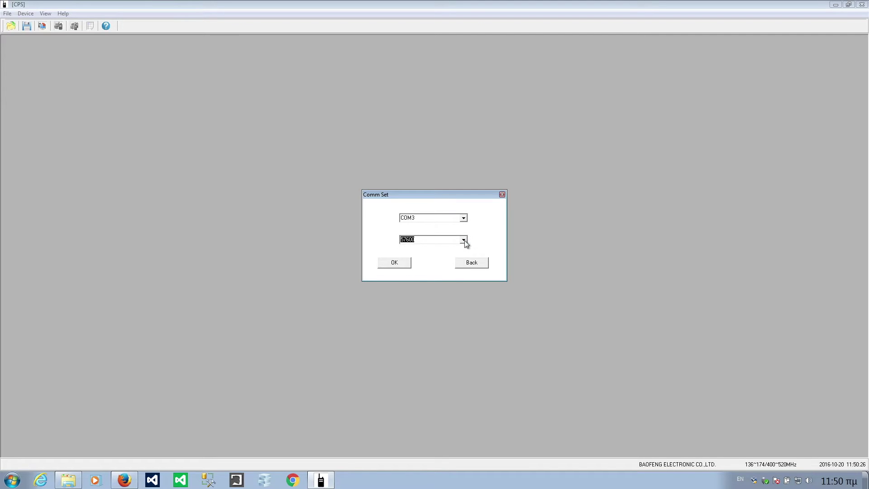
left_click(390, 266)
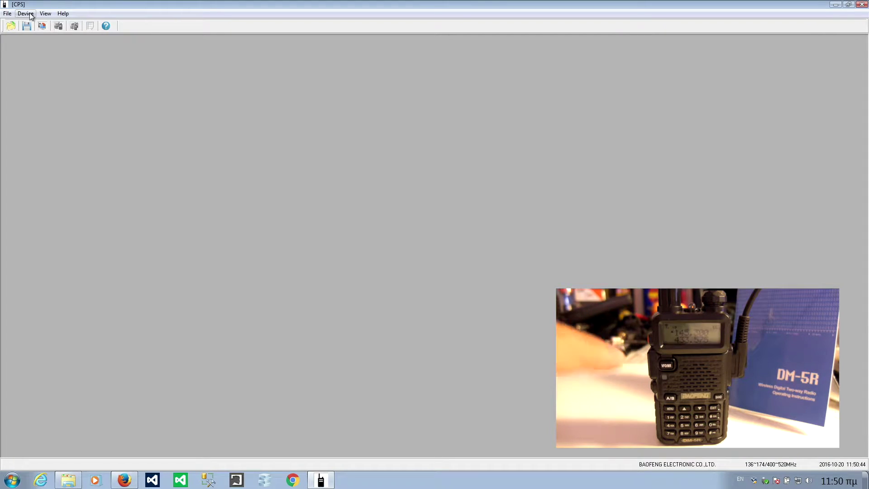
- Read data from the radio and acknowledge the 'Read Sucess!' message
left_click(32, 16)
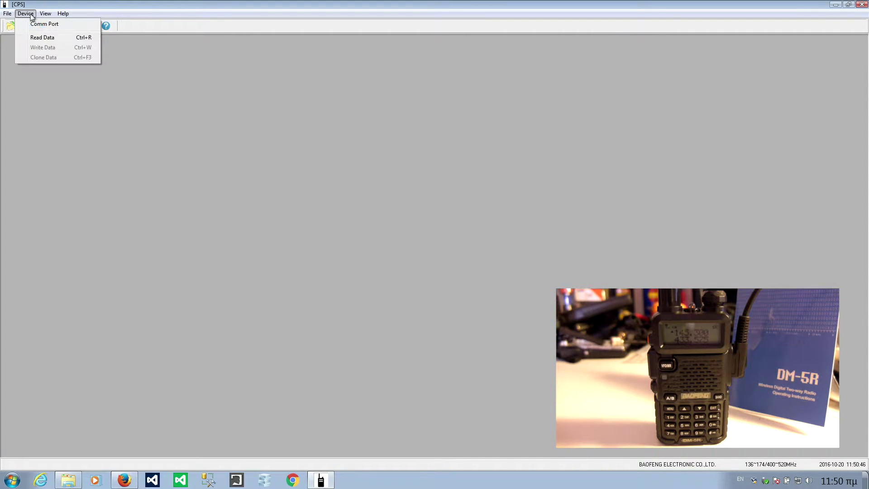
left_click(42, 37)
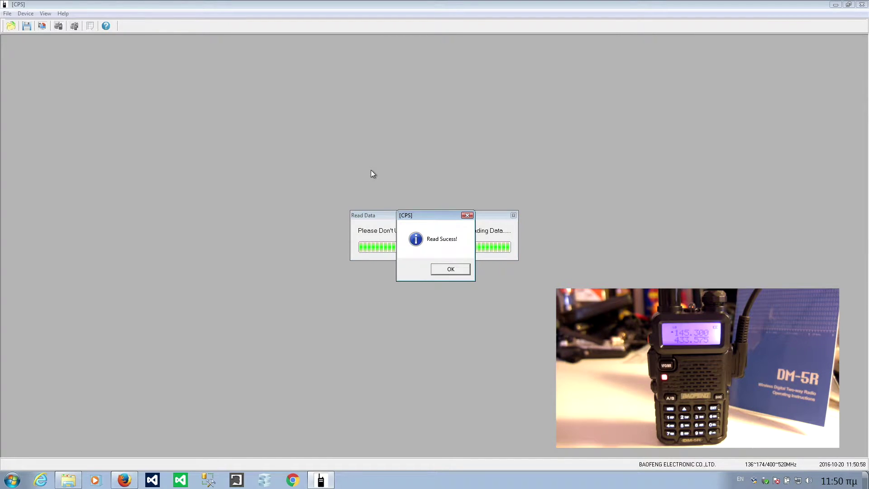
left_click(451, 270)
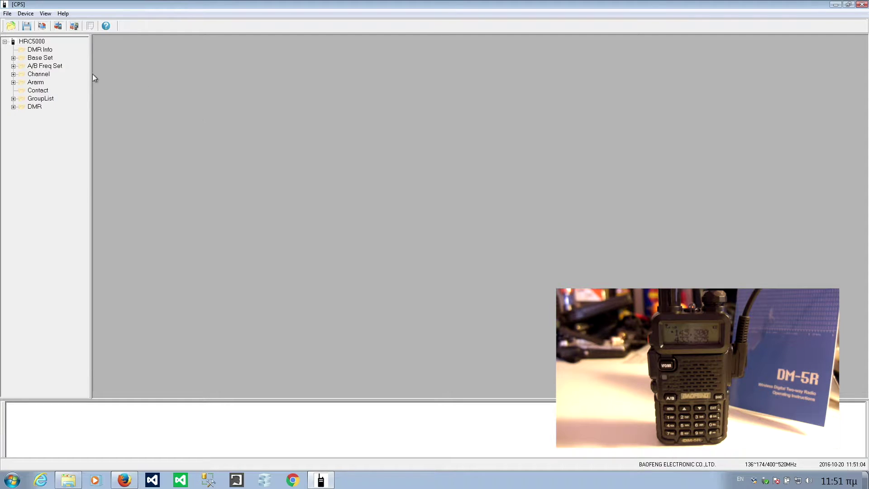
- Open Device Info (machine code 5R, software 1101, 2016-09-21) and expand Base Set
left_click(26, 41)
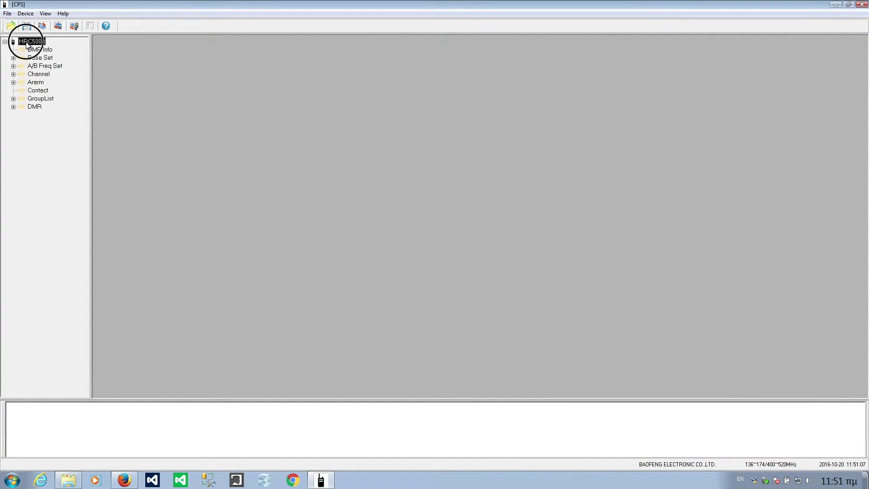
double_click(26, 43)
double_click(26, 43)
double_click(38, 50)
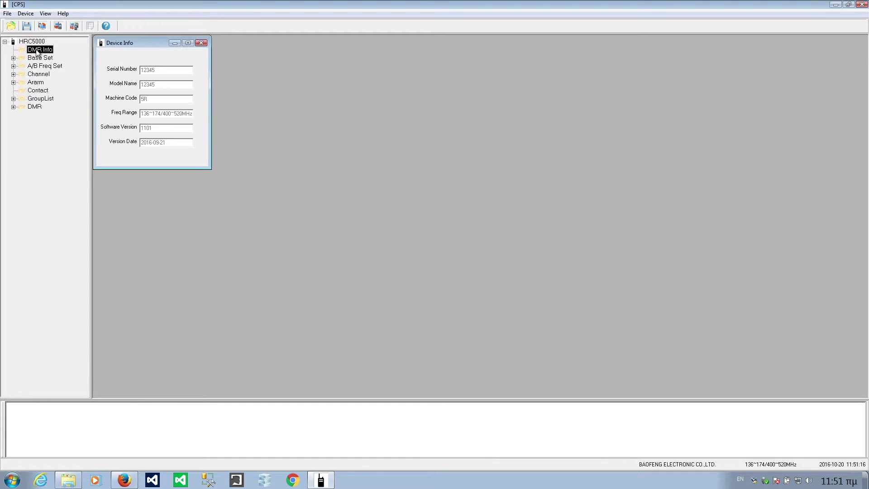
left_click(171, 68)
left_click(157, 103)
left_click(172, 113)
left_click(168, 132)
left_click(170, 145)
left_click(35, 58)
double_click(33, 60)
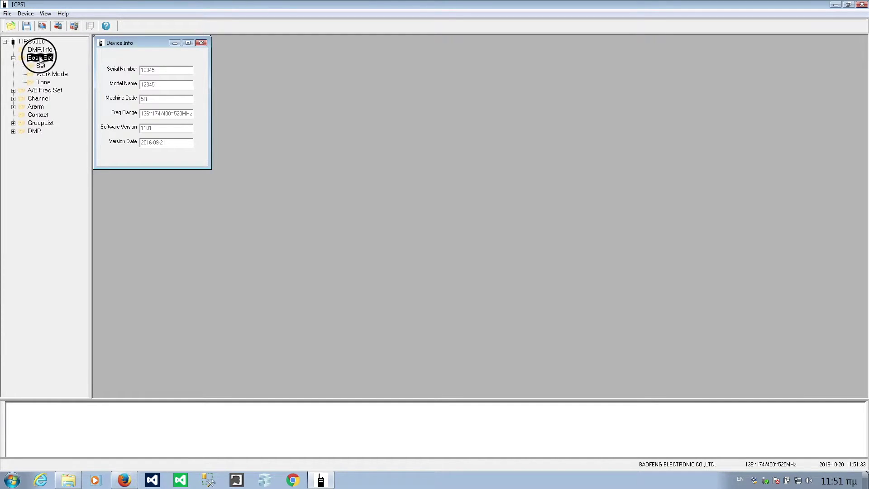
- Review the Set panel, keeping SQ Level 1, Radio ID 1 and Language unchanged
left_click(40, 59)
double_click(41, 66)
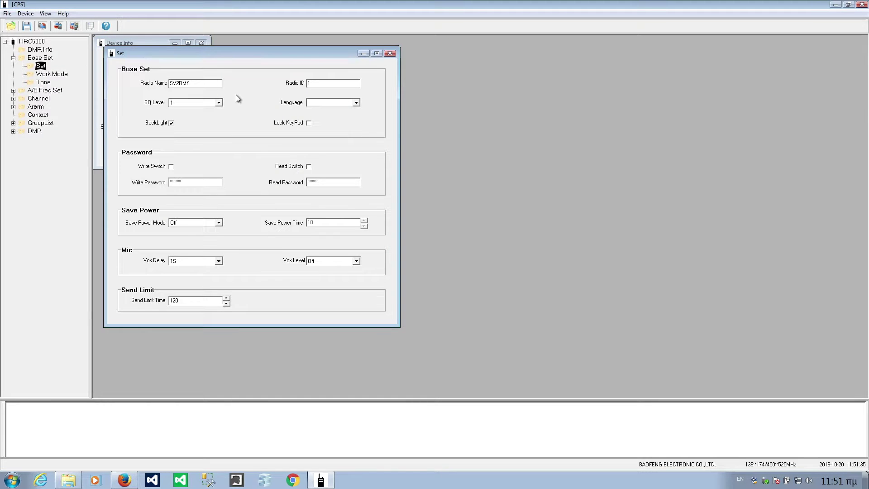
left_click_drag(200, 84, 162, 85)
left_click_drag(158, 52, 202, 56)
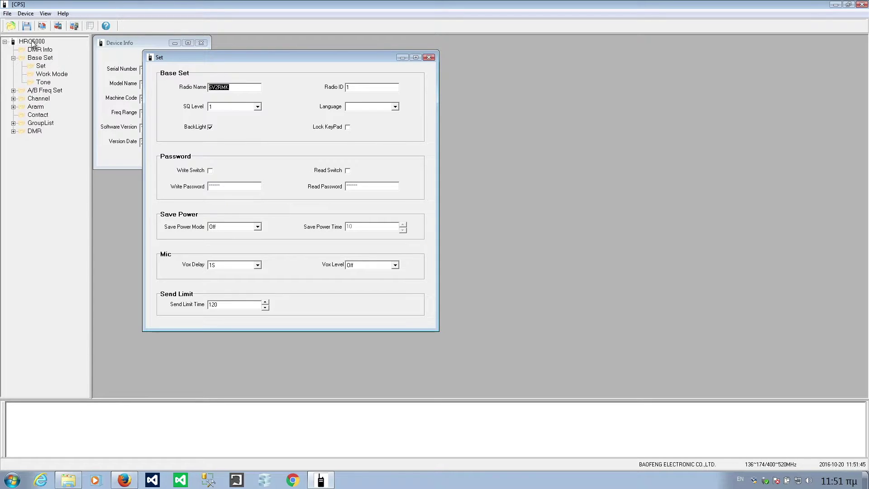
left_click(258, 108)
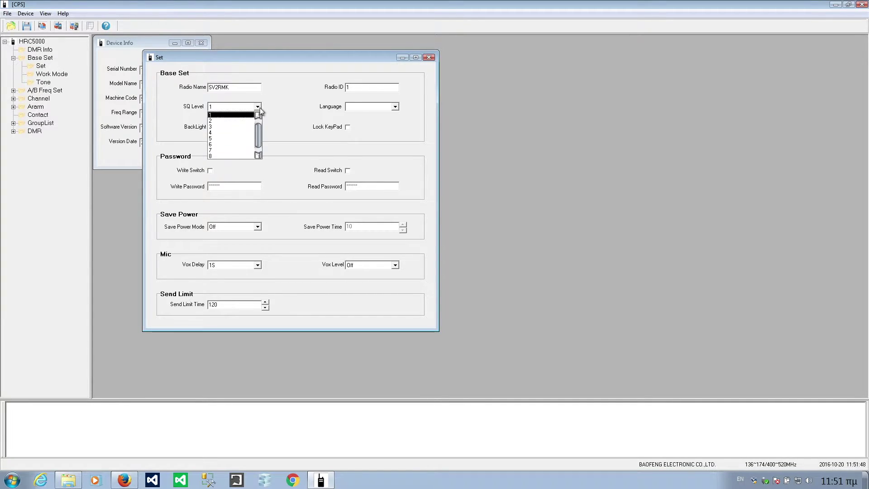
left_click(260, 108)
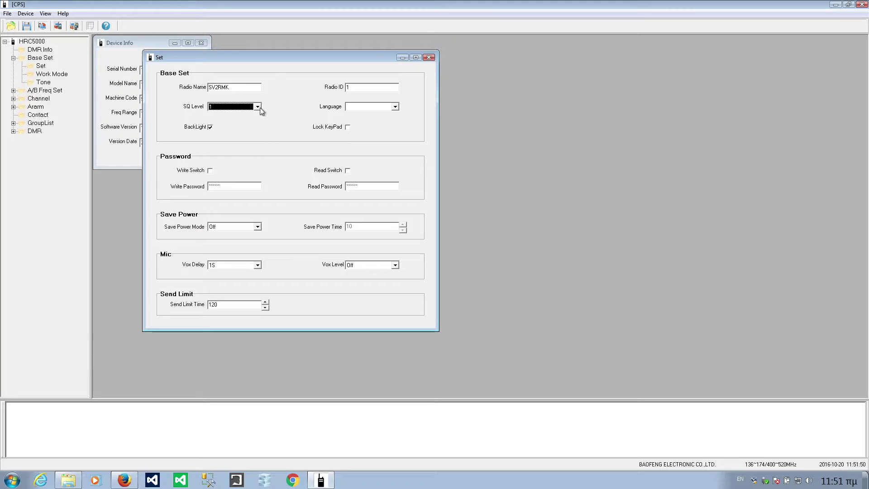
double_click(371, 91)
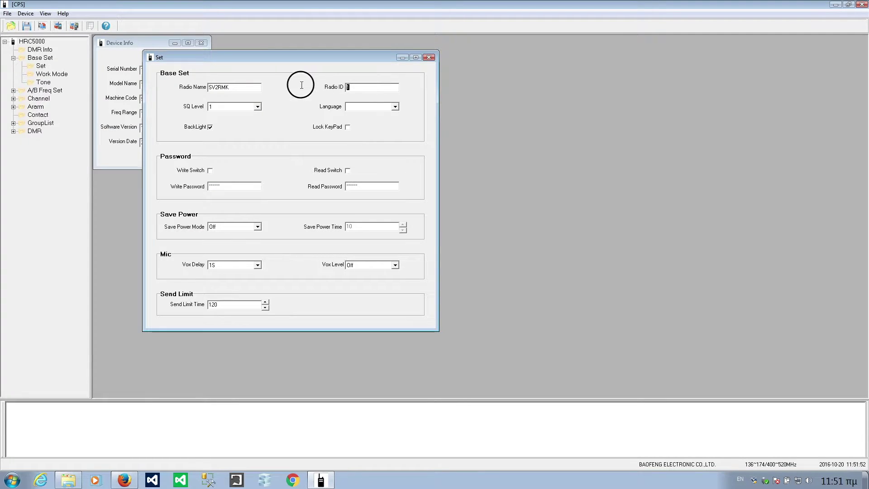
left_click(388, 109)
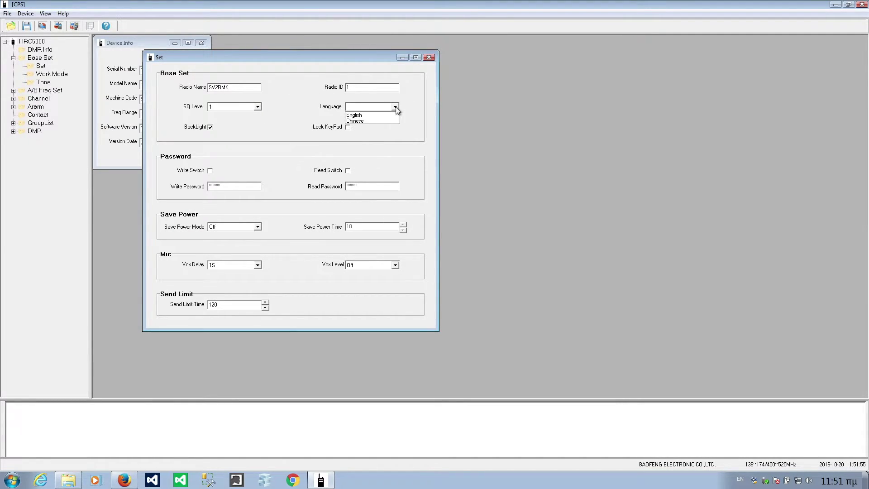
left_click(379, 113)
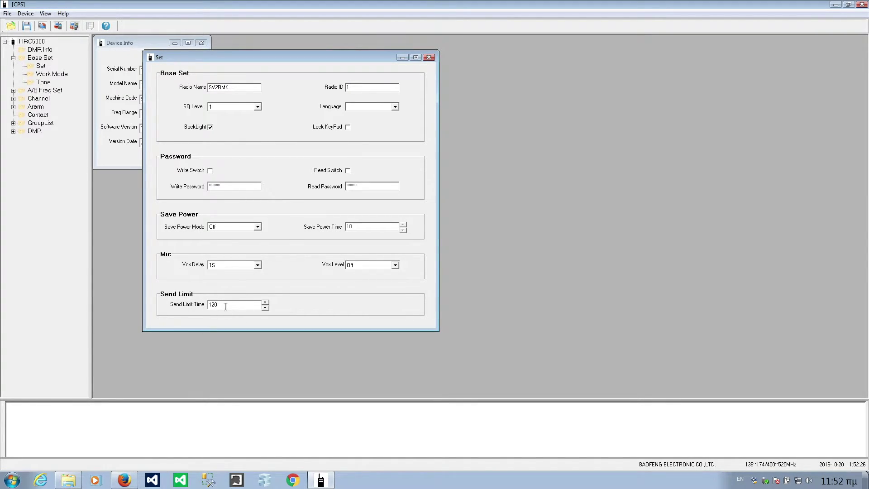
left_click(46, 74)
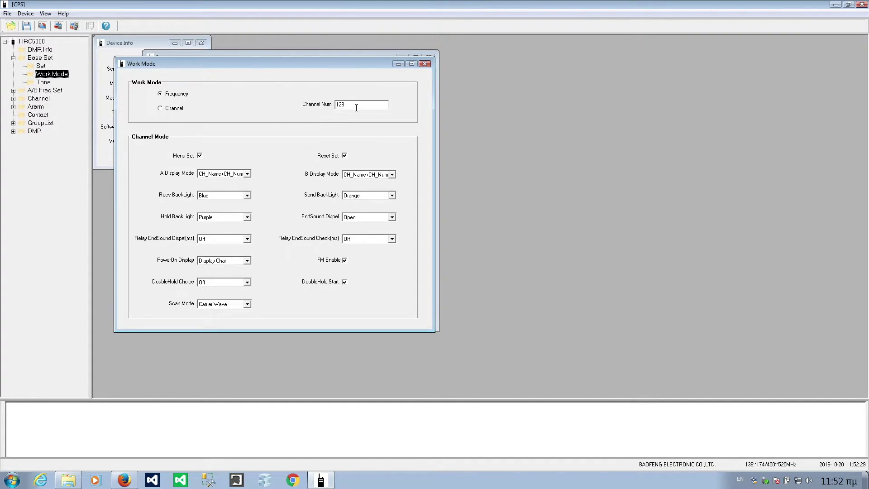
- Change Work Mode's Channel Num from 128 to 1, keeping Frequency mode selected
left_click(356, 107)
left_click(357, 108)
double_click(362, 104)
type("0")
left_click(355, 106)
left_click(356, 106)
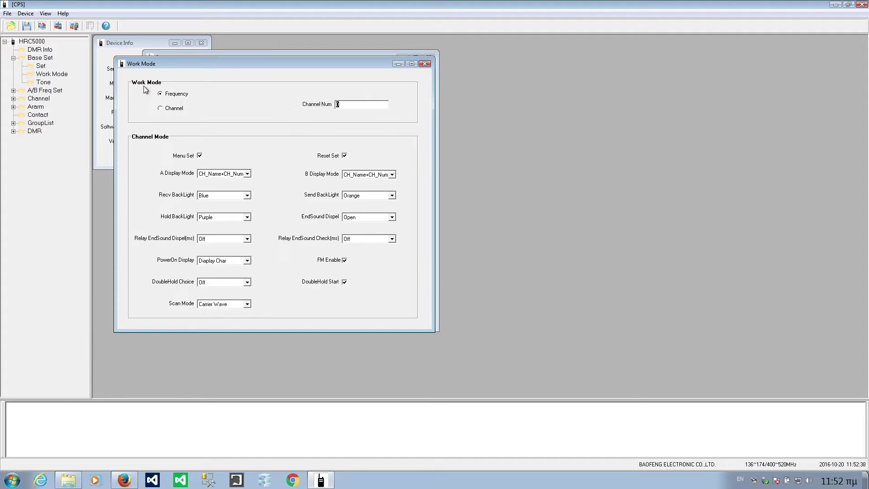
double_click(359, 108)
left_click(308, 102)
type("1")
left_click(169, 110)
left_click(179, 95)
- Keep EndSound Dispel at Open and both Relay EndSound Dispel and Check at Off
left_click(365, 216)
left_click(366, 216)
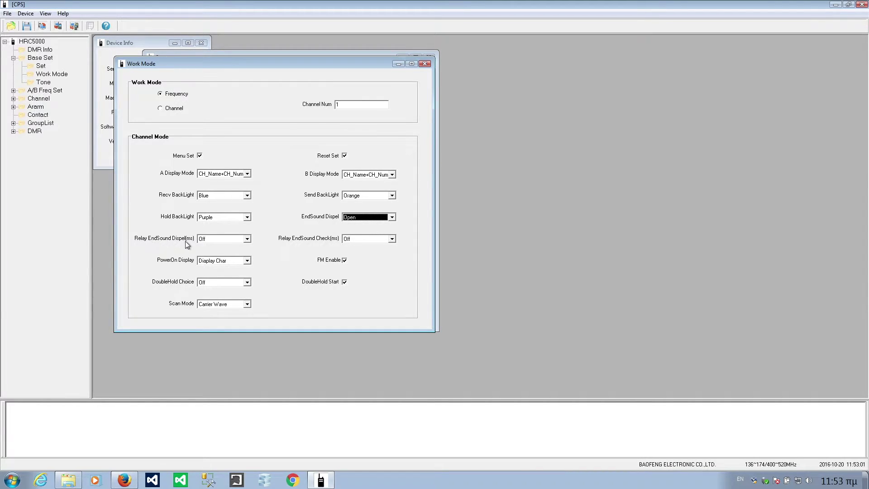
left_click(247, 239)
left_click(248, 238)
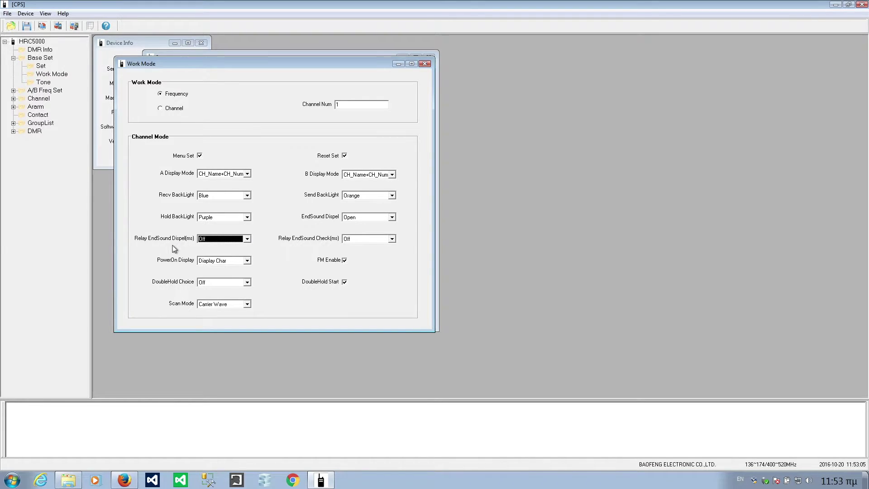
left_click(382, 240)
left_click(382, 245)
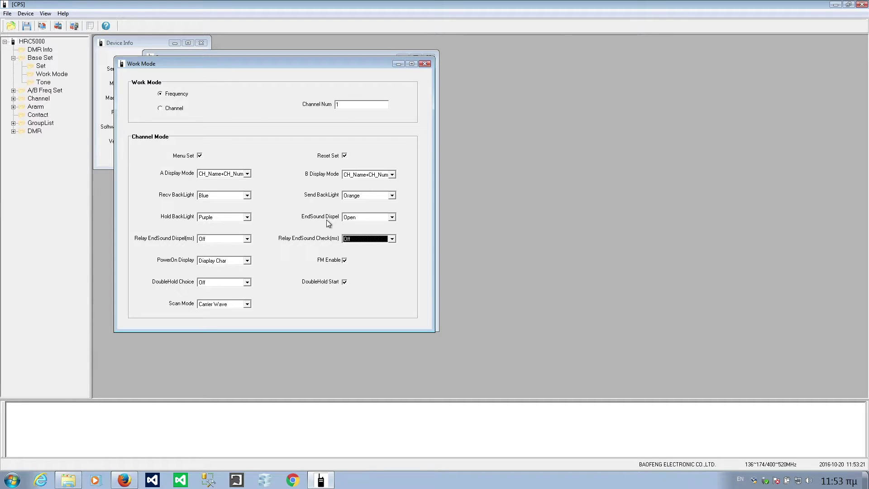
- Keep PowerOn Display as Display Char, DoubleHold Choice Off and Scan Mode Carrier Wave
left_click(247, 261)
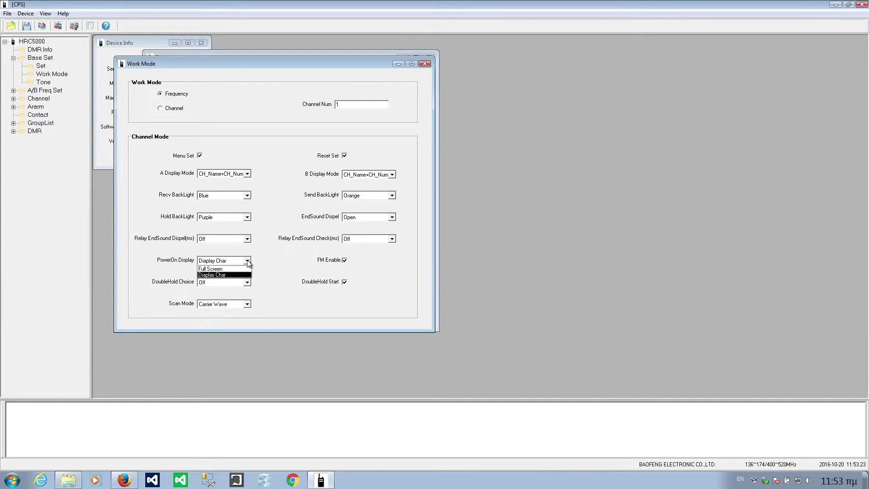
left_click(218, 276)
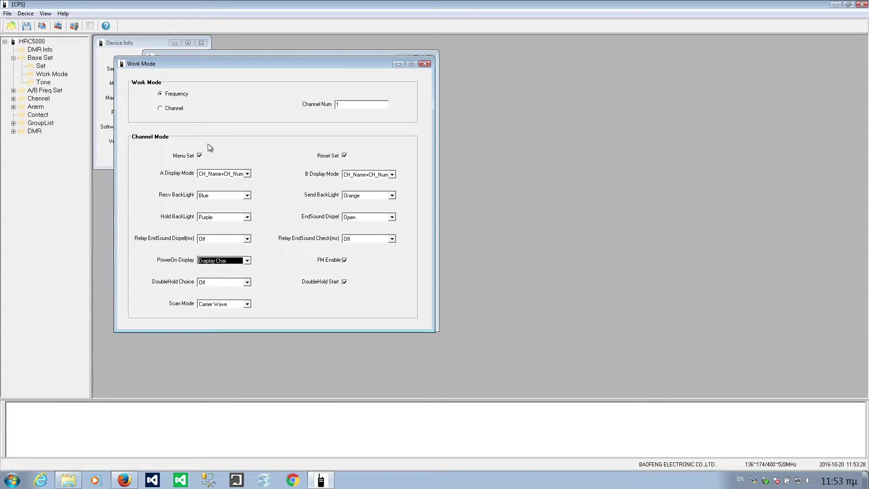
left_click(247, 283)
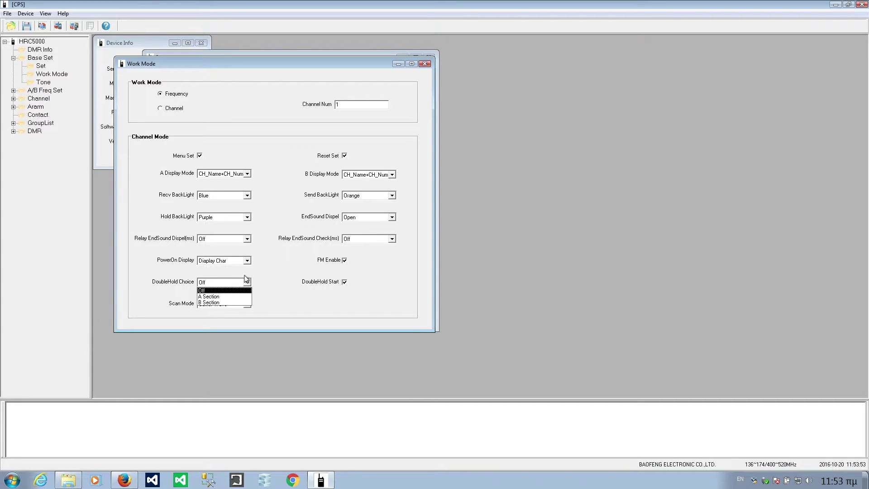
left_click(265, 301)
left_click(247, 304)
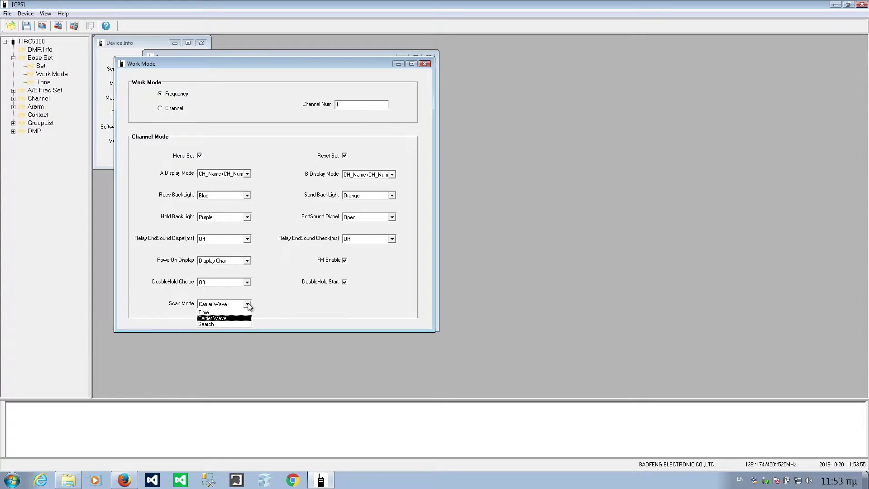
left_click(247, 304)
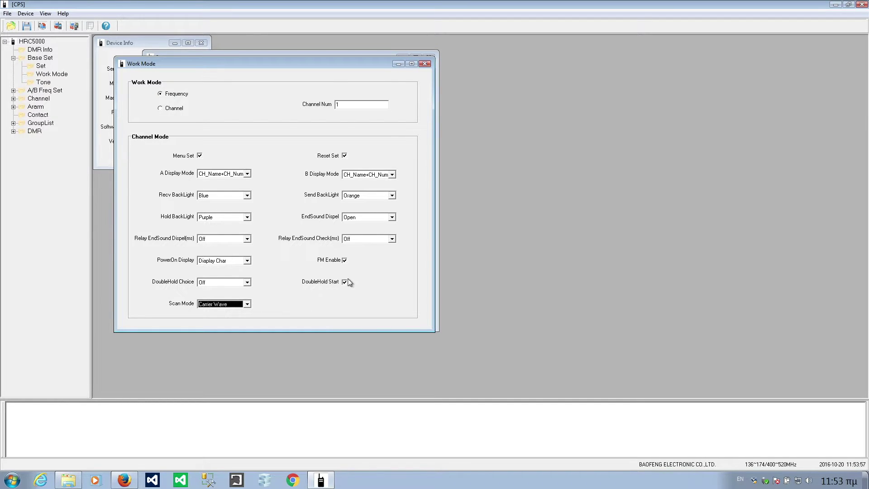
left_click(45, 83)
left_click(235, 124)
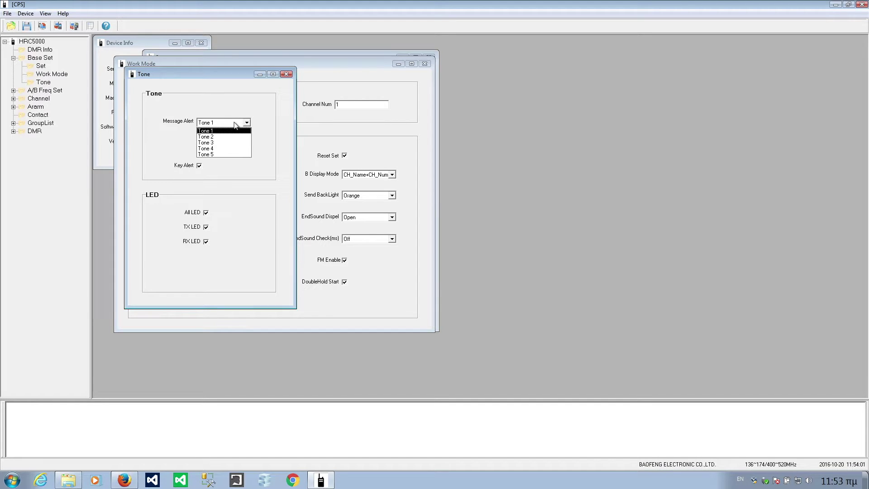
left_click(234, 123)
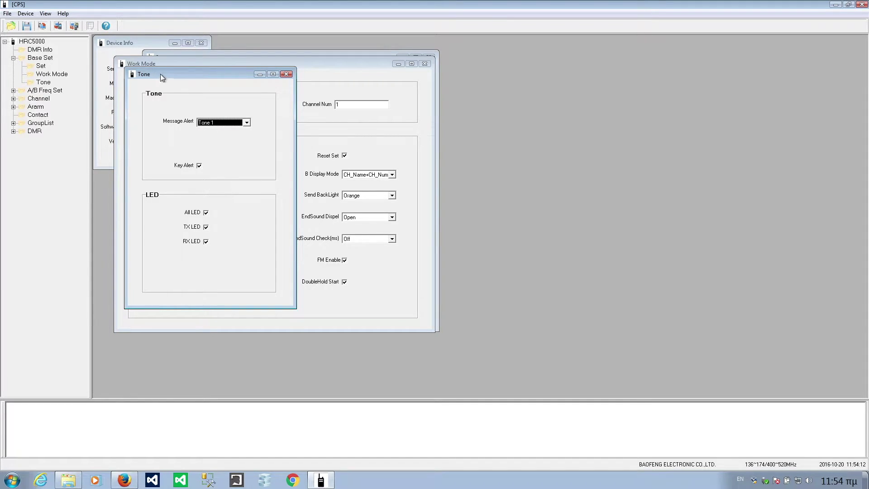
left_click_drag(162, 74, 236, 81)
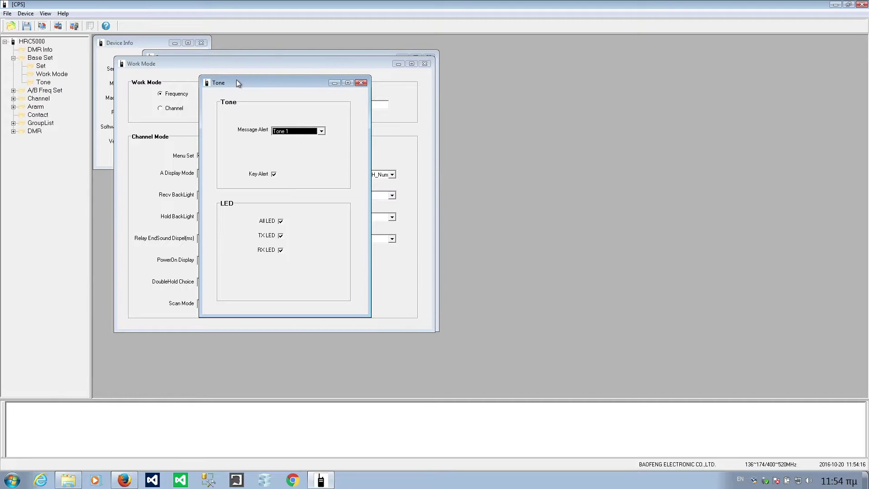
left_click(362, 83)
left_click(44, 92)
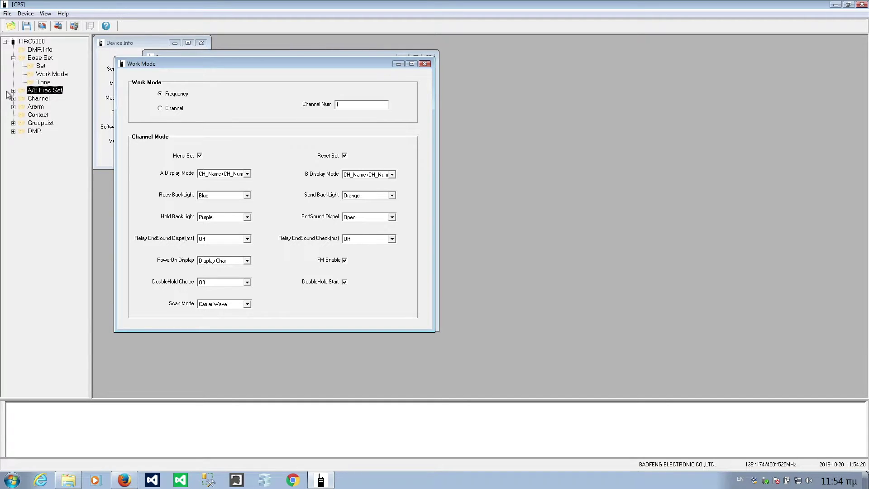
- Open Channel A's settings and switch its frequency range to U Section and back to V Section
left_click(13, 91)
left_click(40, 100)
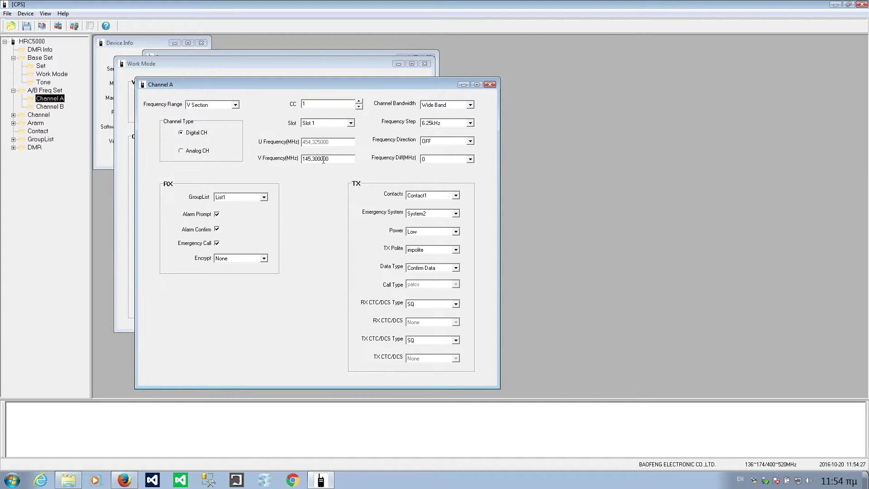
left_click_drag(347, 158, 299, 158)
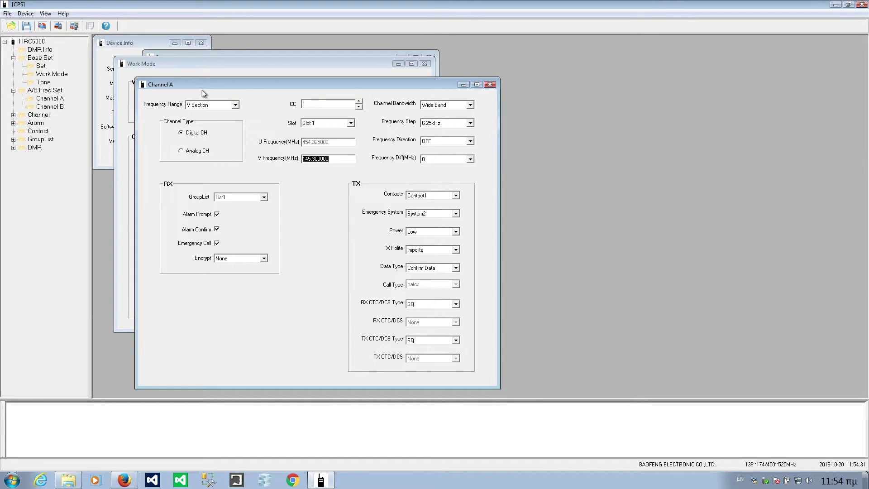
left_click(235, 104)
left_click(215, 119)
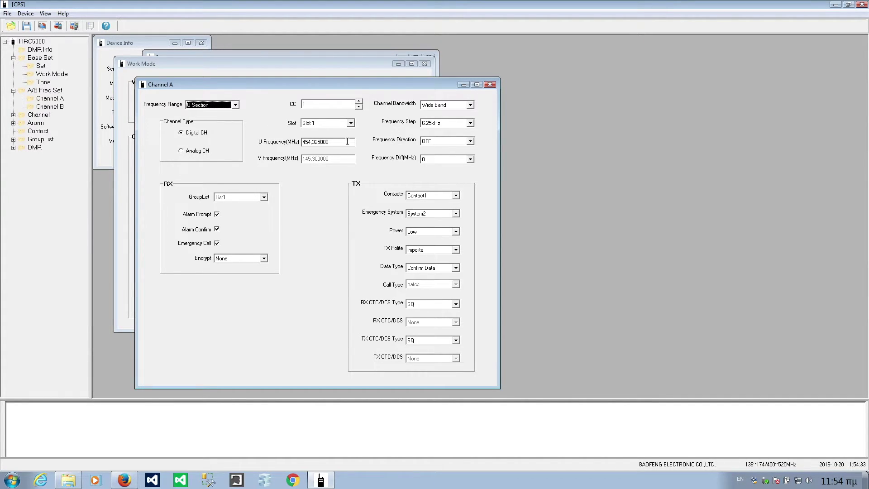
left_click_drag(343, 142, 308, 142)
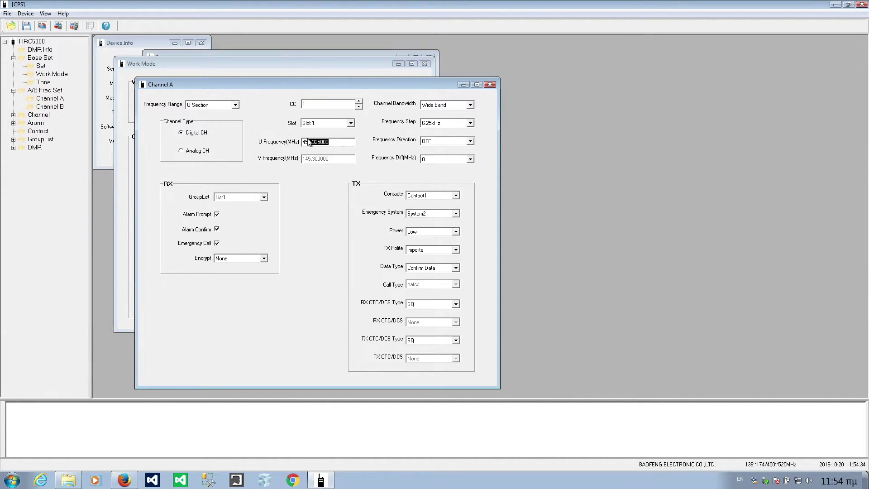
left_click(235, 104)
left_click(221, 113)
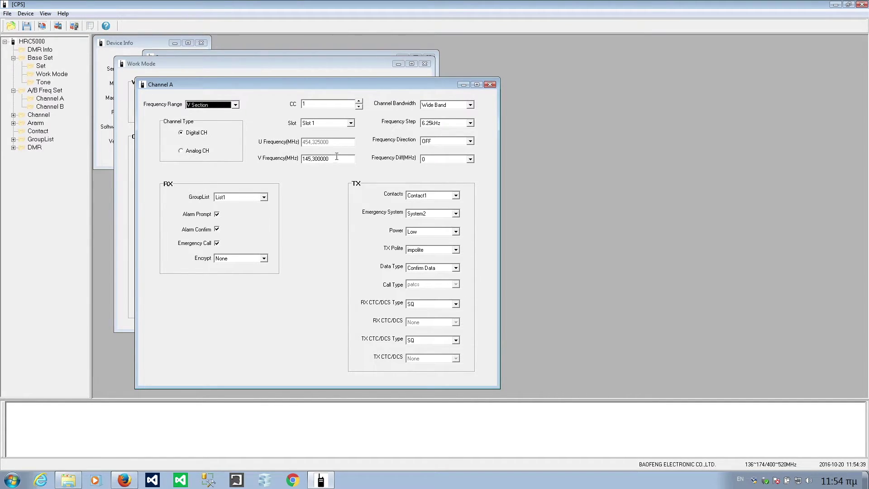
- Enter 144.625 as Channel A's V frequency, which is rejected as an invalid floating point value
double_click(337, 157)
type("144")
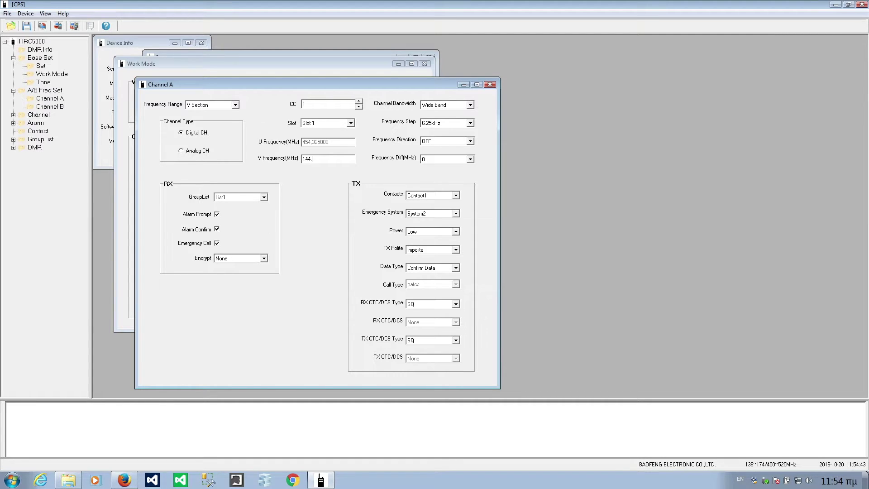
type(".625")
key("Return")
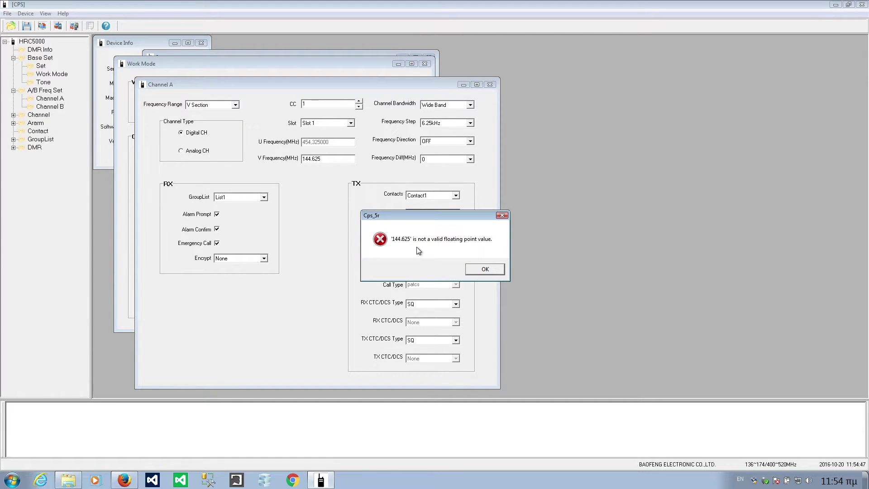
- Dismiss the repeated invalid-value errors and trim Channel A's V frequency to 144 so it's accepted
left_click(495, 270)
left_click(327, 156)
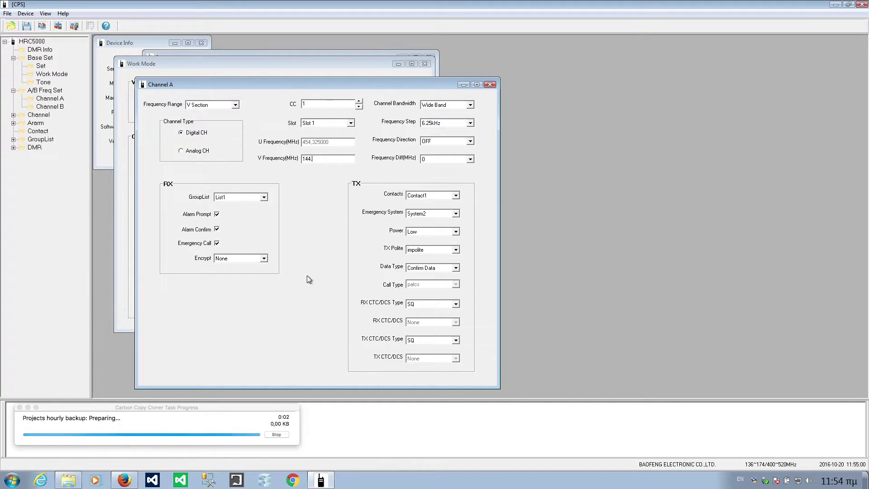
key("Tab")
left_click(482, 271)
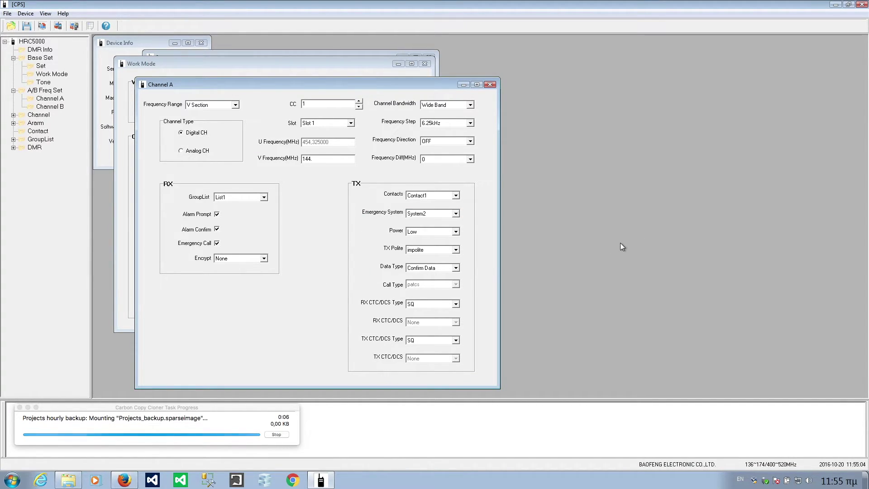
mouse_move(591, 9)
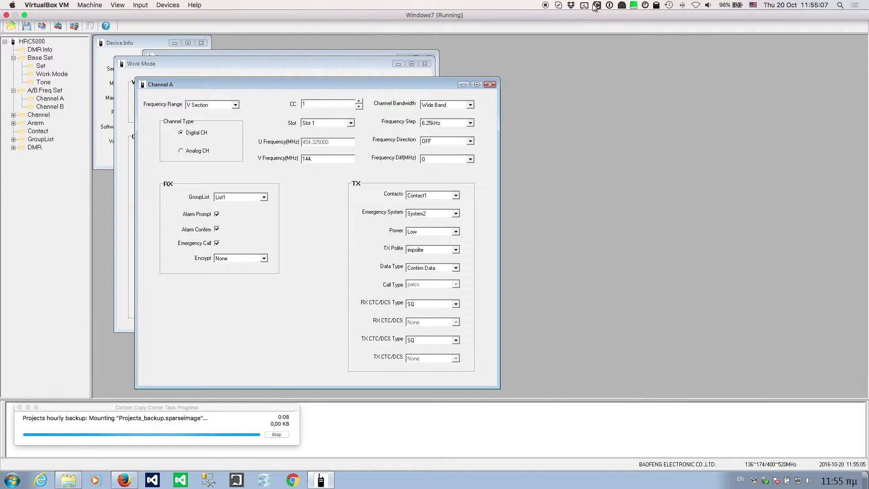
left_click(597, 5)
left_click(596, 4)
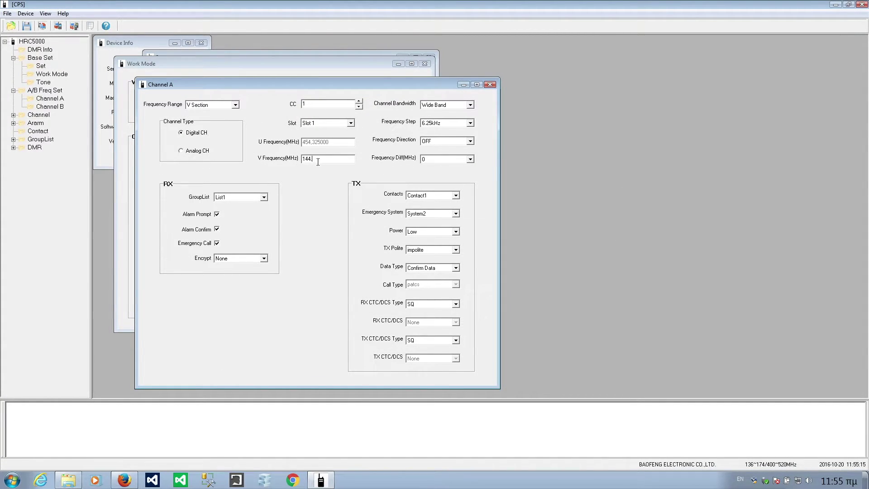
left_click(339, 144)
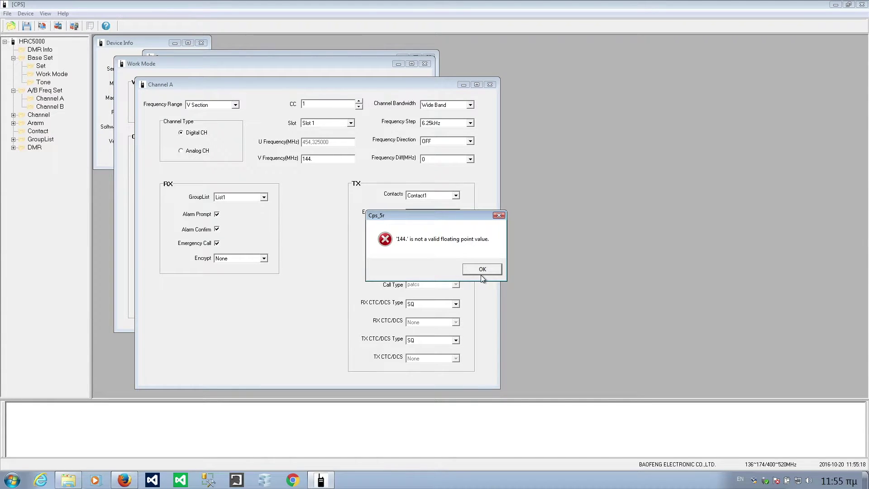
left_click(483, 271)
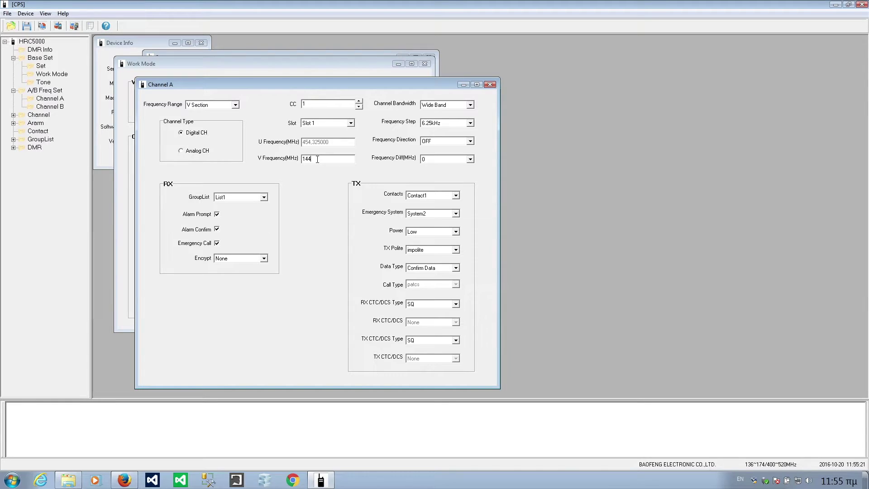
left_click(323, 103)
- Edit Channel A's V frequency value to 144.725
left_click(337, 157)
key("BackSpace")
key("BackSpace")
key("BackSpace")
key("BackSpace")
type("4")
key("BackSpace")
key("BackSpace")
key("BackSpace")
key("BackSpace")
- Keep Channel A's frequency direction OFF, offset 0 and Wide Band bandwidth
left_click(435, 142)
left_click(437, 144)
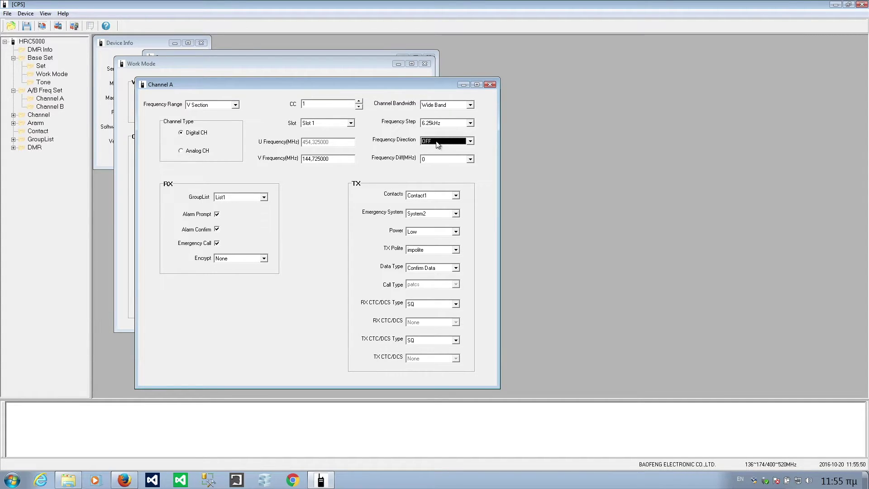
left_click(450, 160)
left_click(448, 167)
left_click(444, 105)
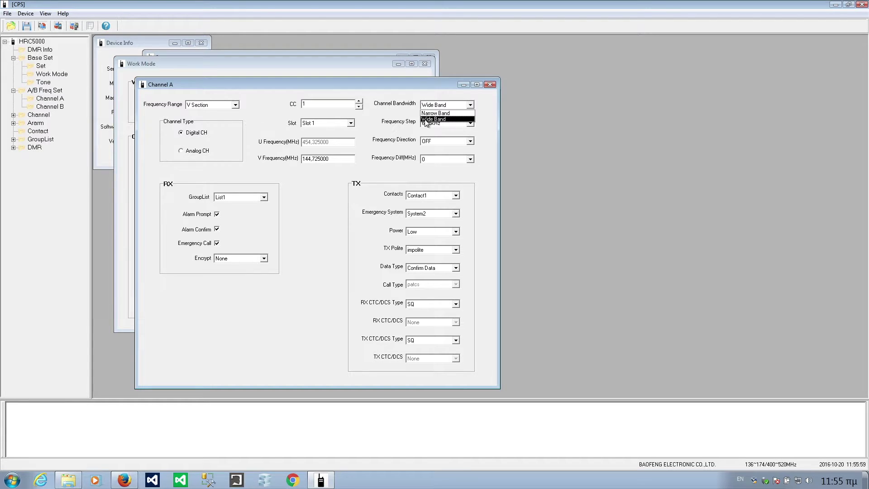
left_click(426, 120)
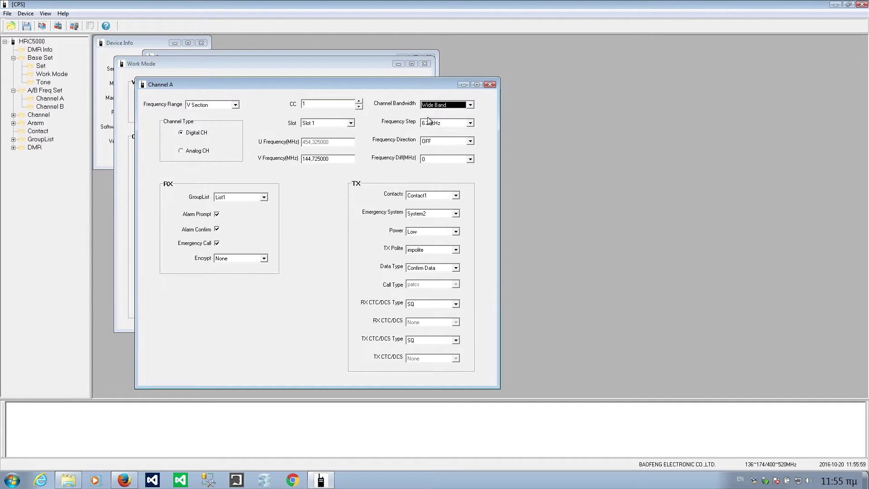
- Keep group list List1, encryption None, Contact1 and emergency System2, and close Channel A
left_click(264, 197)
left_click(262, 195)
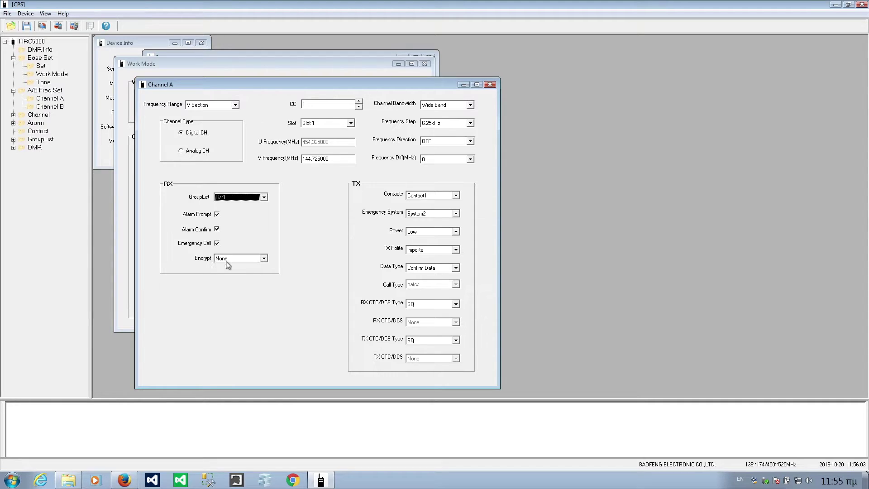
left_click(264, 259)
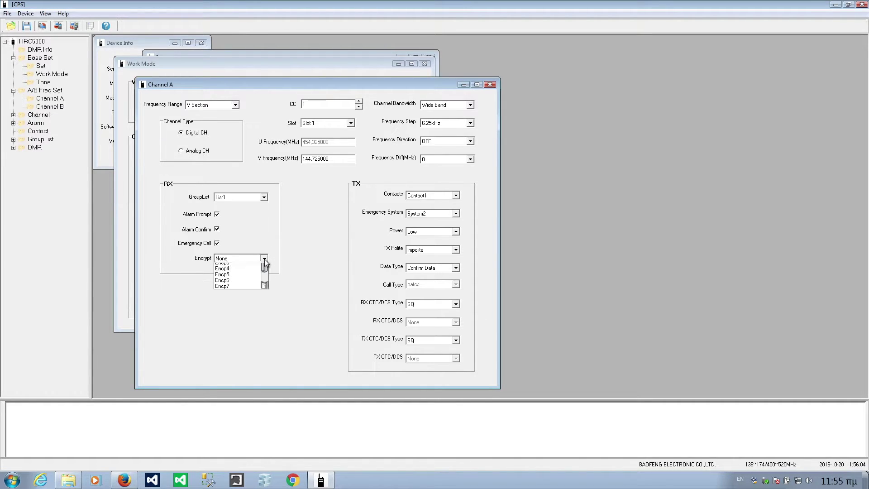
left_click(265, 260)
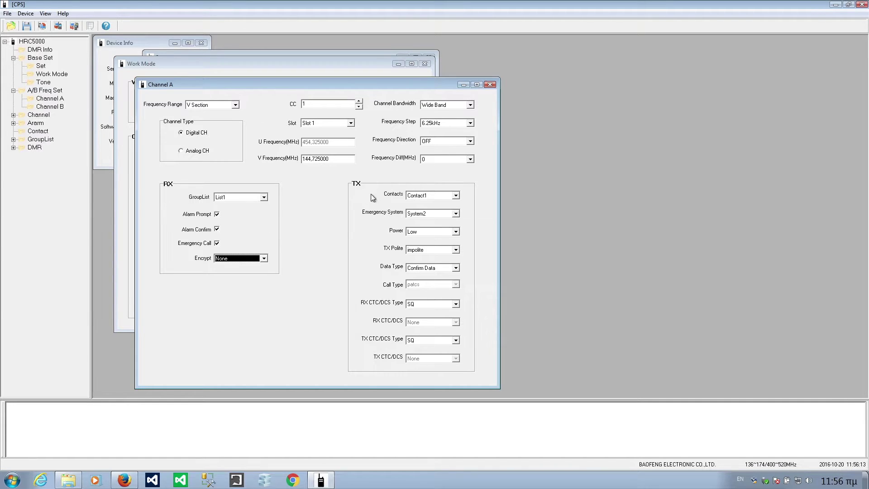
left_click(460, 196)
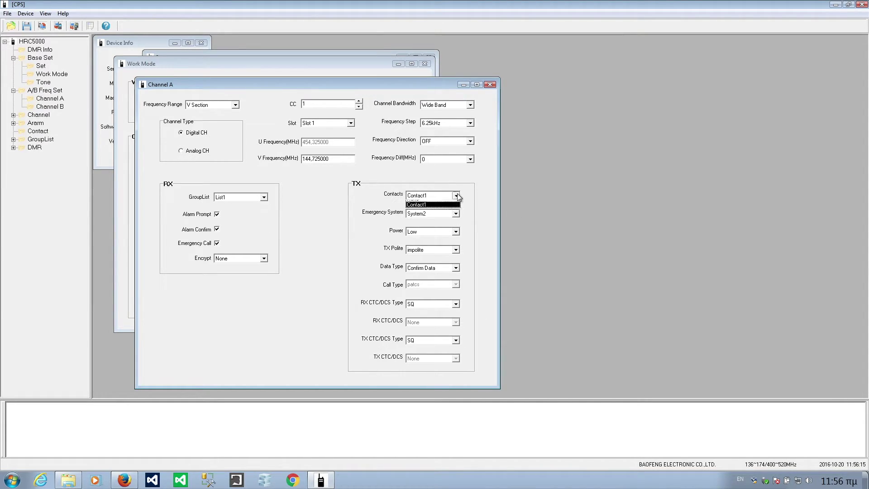
left_click(460, 196)
left_click(456, 213)
left_click(456, 213)
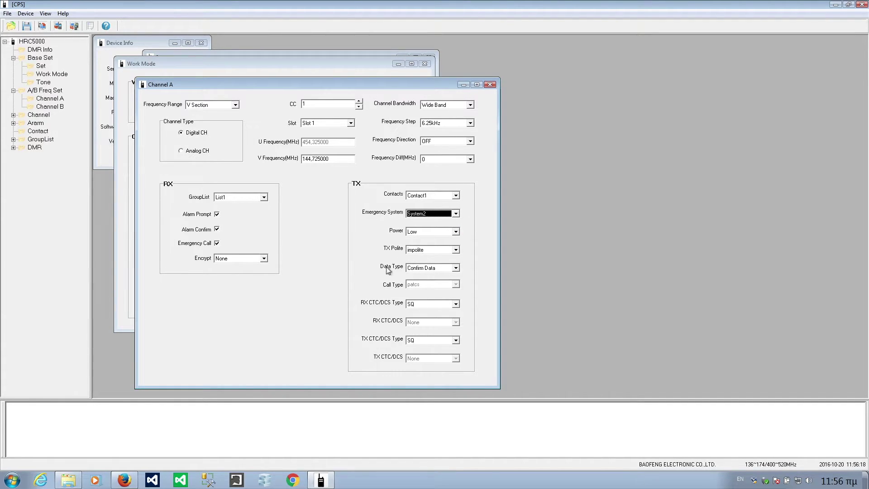
left_click(489, 84)
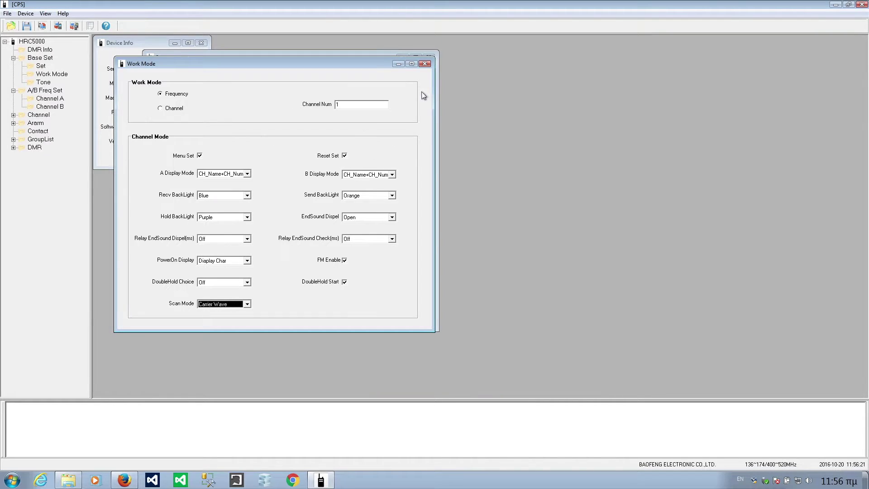
- Open Channel B's settings, keeping time Slot 1 and colour code 1
left_click(42, 107)
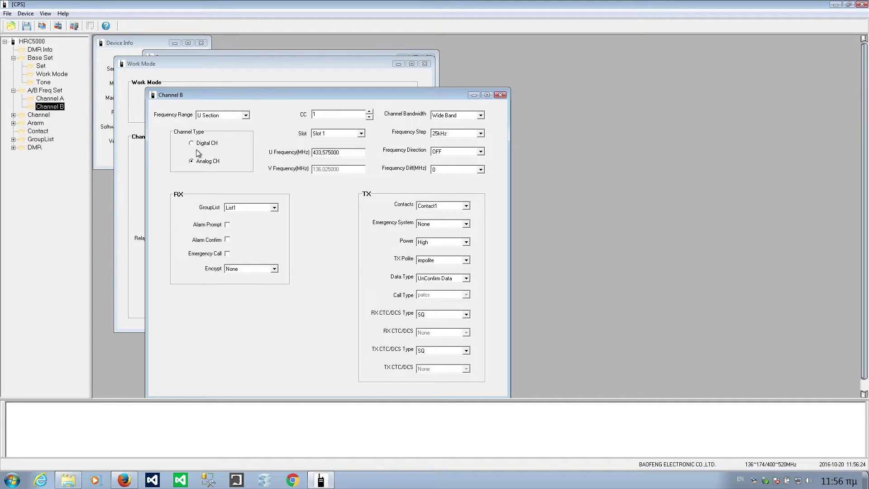
left_click(345, 151)
left_click_drag(317, 153, 368, 161)
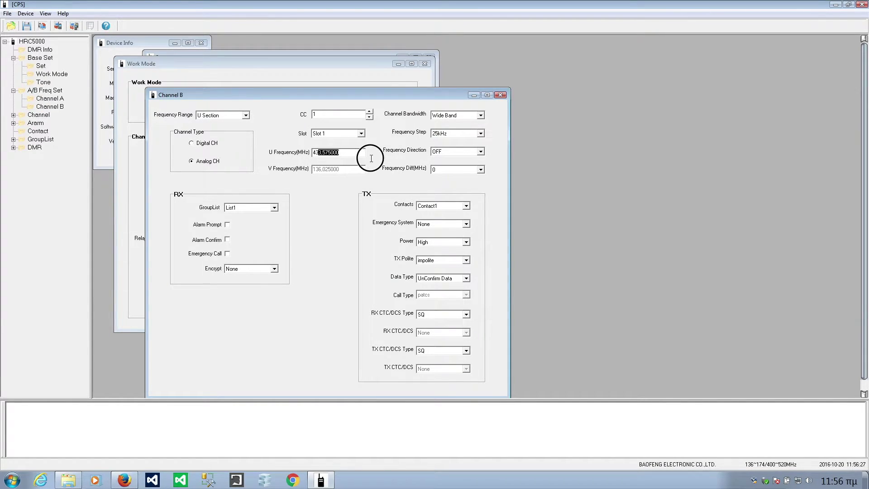
left_click(340, 135)
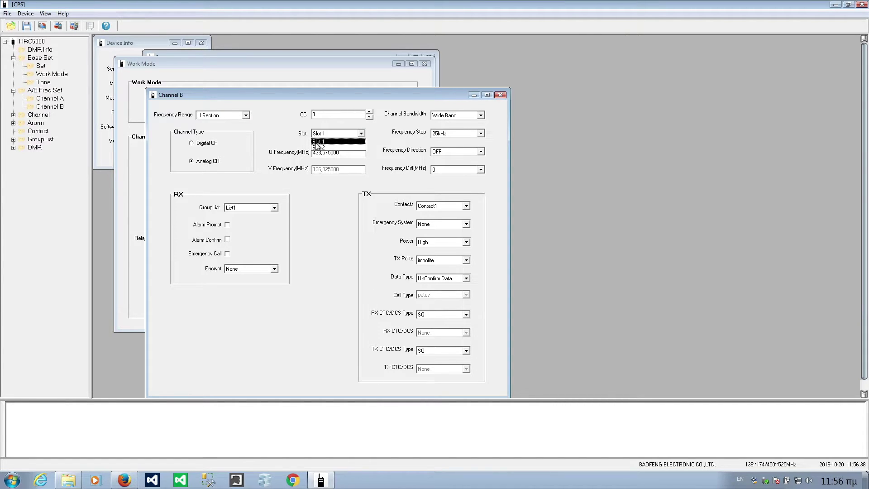
left_click(291, 138)
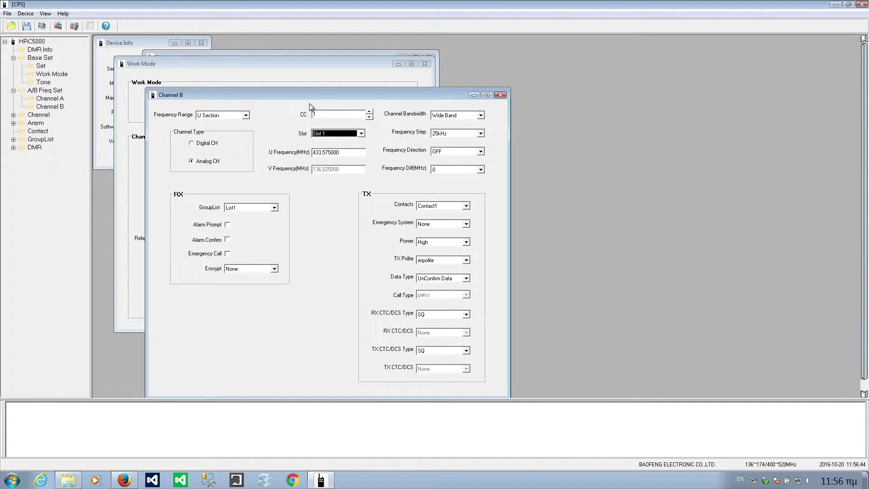
left_click_drag(311, 90, 352, 84)
left_click(356, 104)
left_click(402, 99)
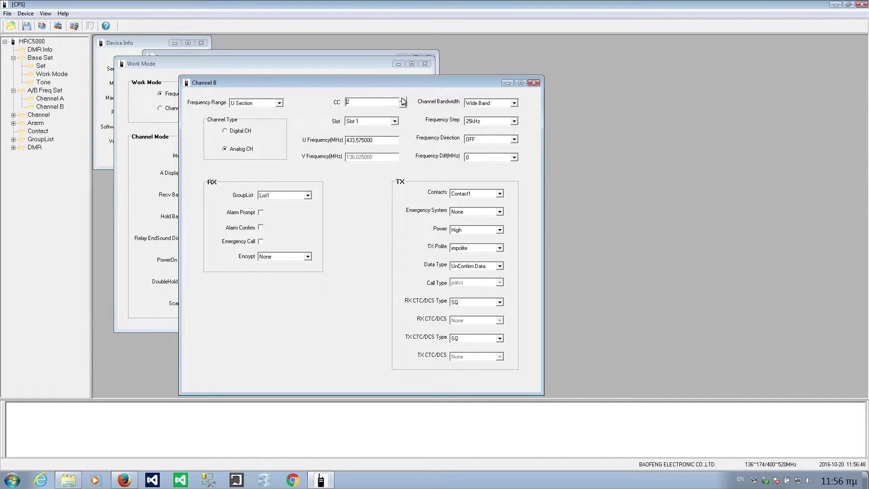
left_click(403, 99)
- Set Channel B's frequency step to 6.25kHz, keep Contact1, and close the window
left_click(485, 121)
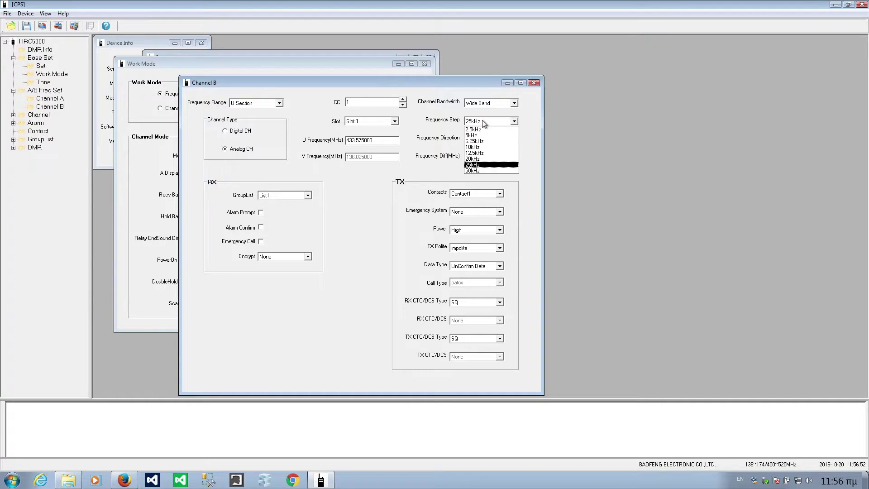
left_click(482, 134)
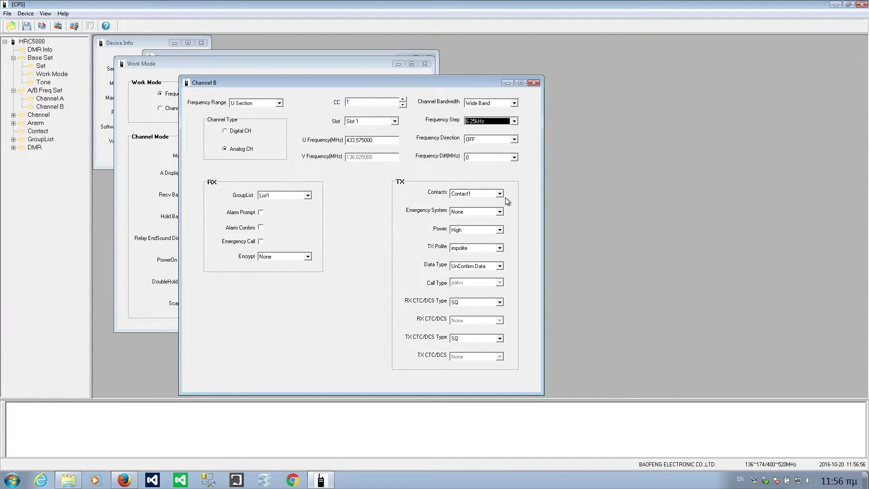
left_click(486, 194)
left_click(477, 201)
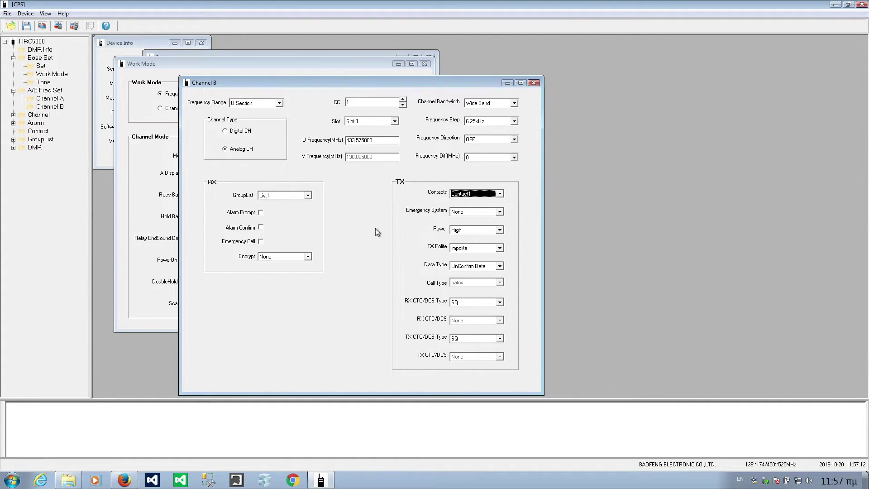
left_click(534, 83)
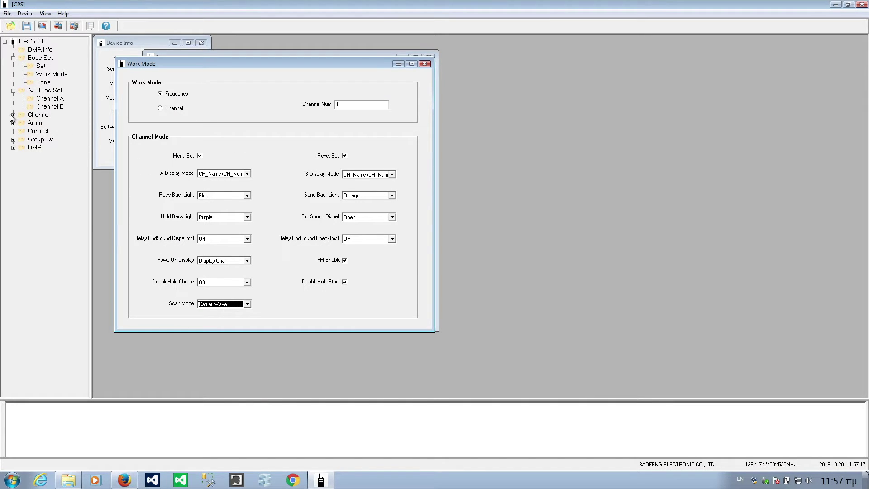
- Open the Channel List and look through the SimplV channel's fields
left_click(13, 115)
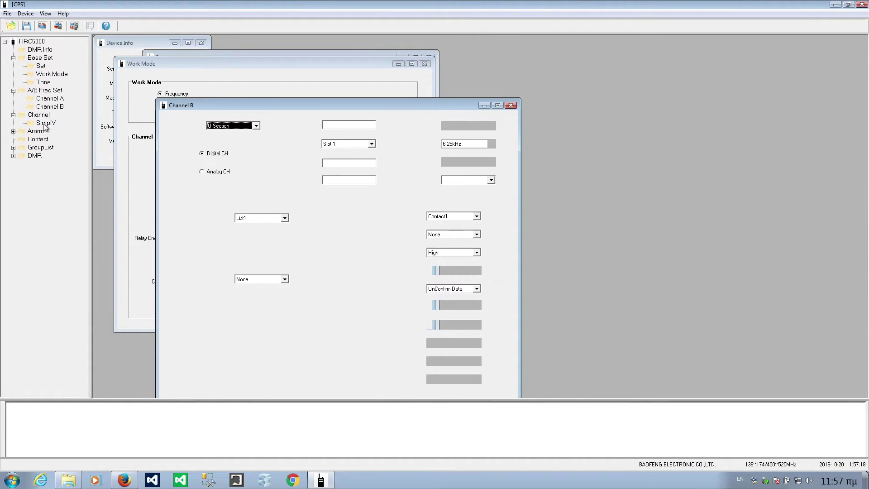
left_click(40, 116)
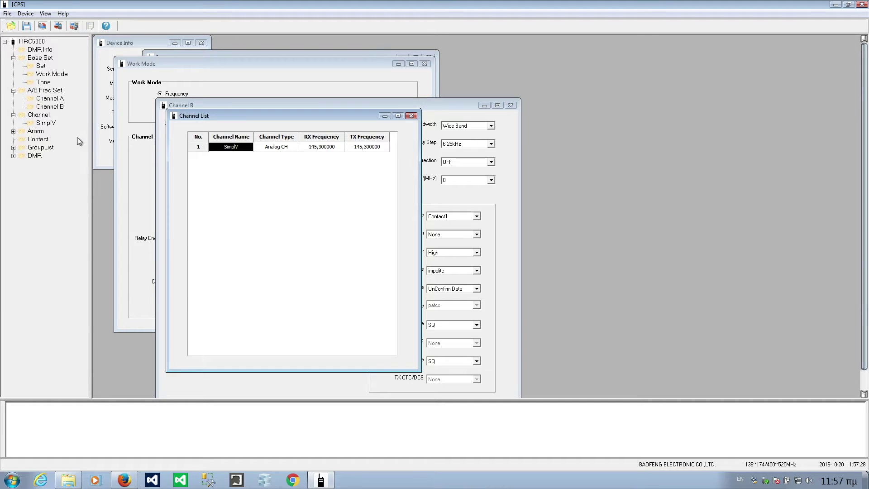
left_click(511, 105)
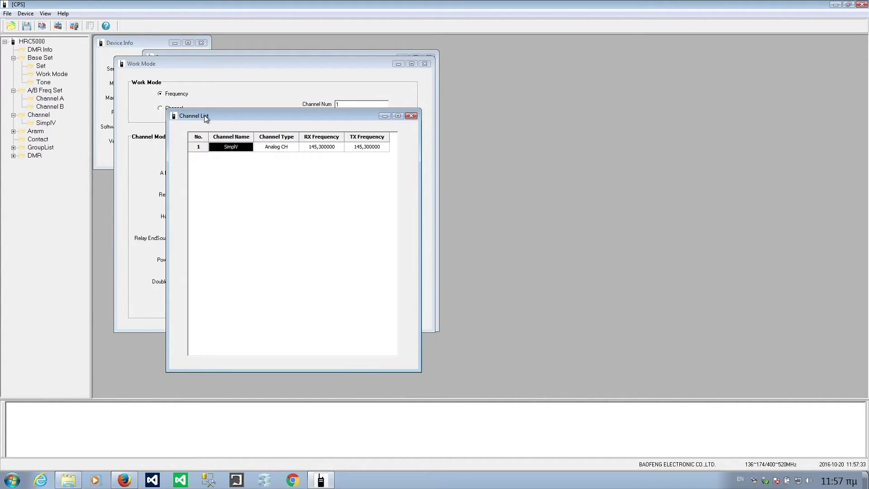
left_click_drag(205, 115, 226, 111)
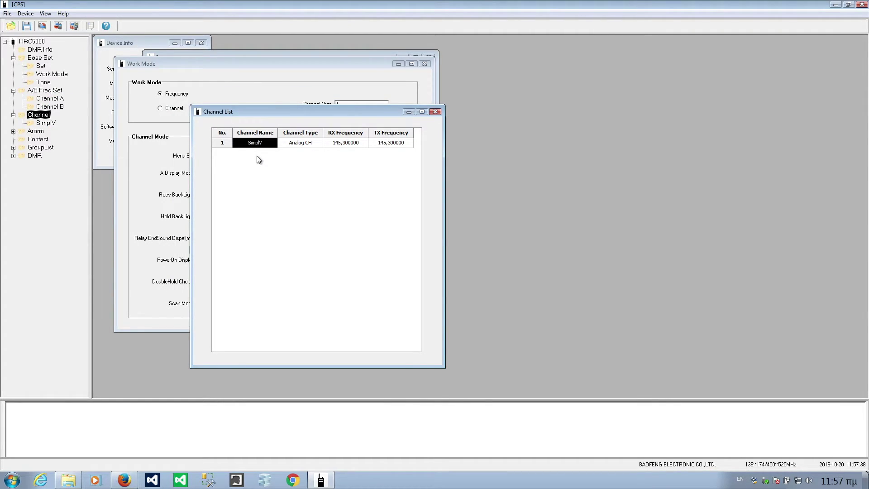
left_click(260, 144)
left_click(304, 145)
left_click(348, 145)
left_click(405, 145)
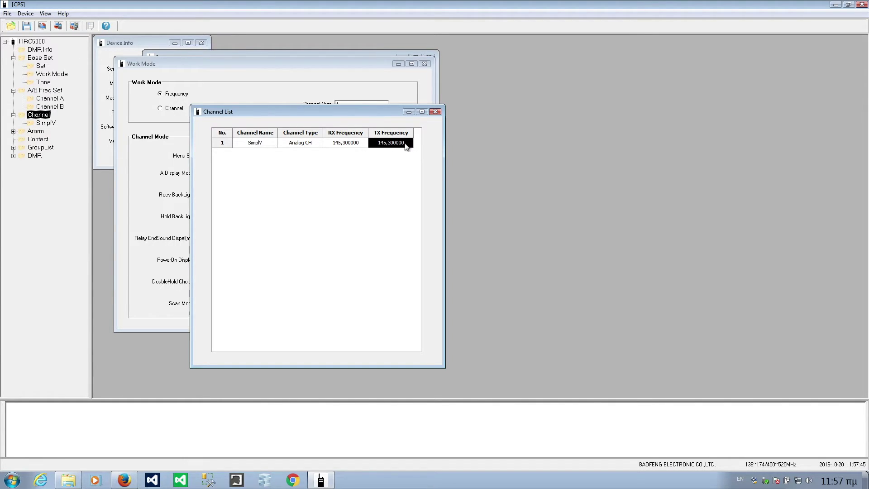
- Open SimplV's Channel Information from the Channel tree and move it aside
left_click(48, 124)
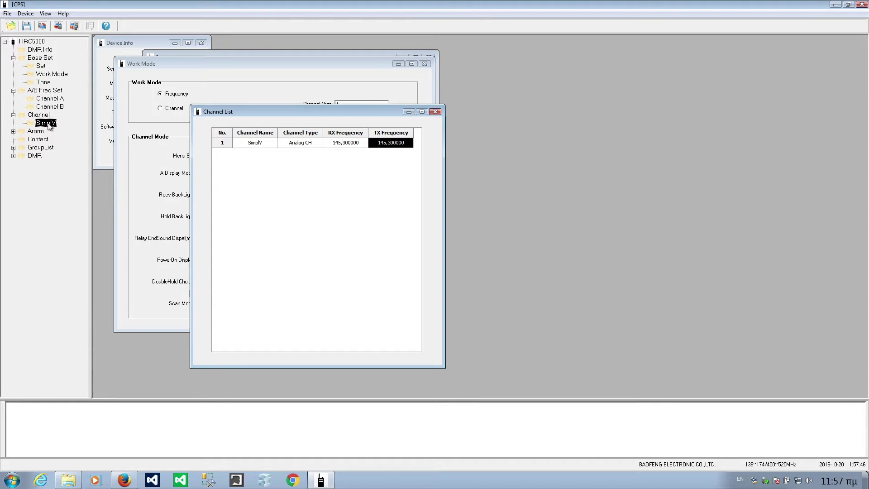
double_click(48, 124)
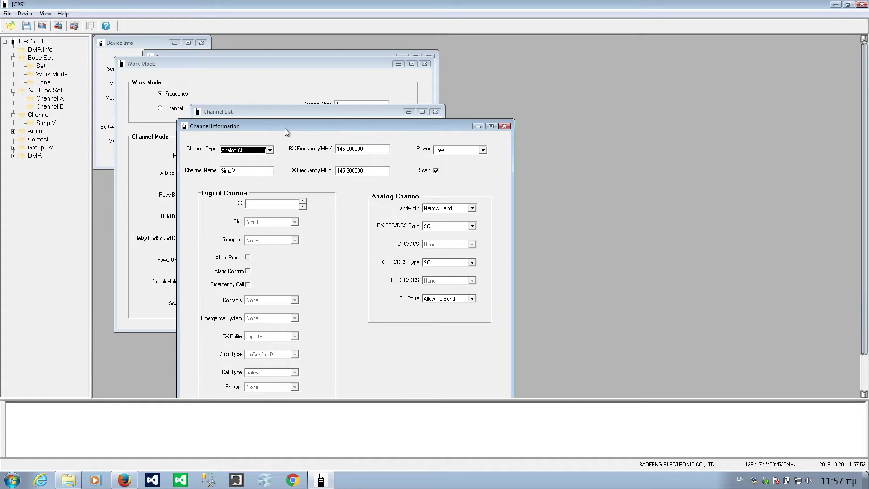
left_click_drag(285, 127, 468, 41)
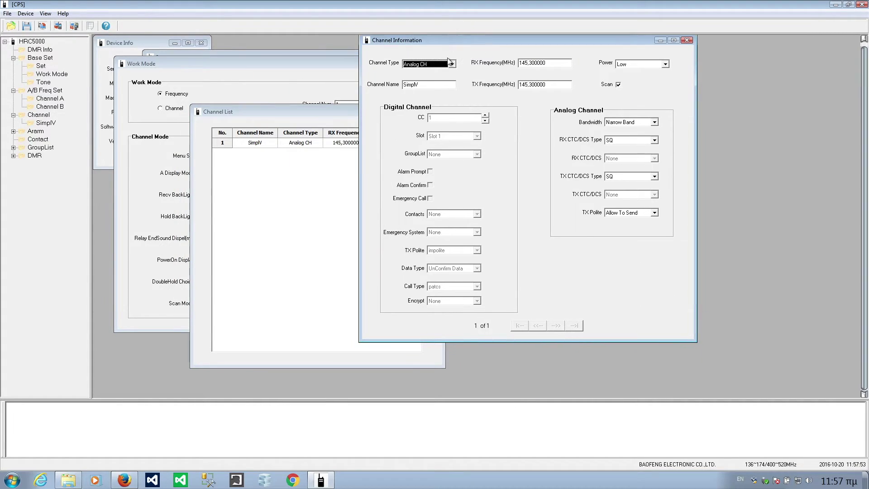
- Check SimplV's name and type in the Channel List and rearrange the list and details windows
left_click(284, 194)
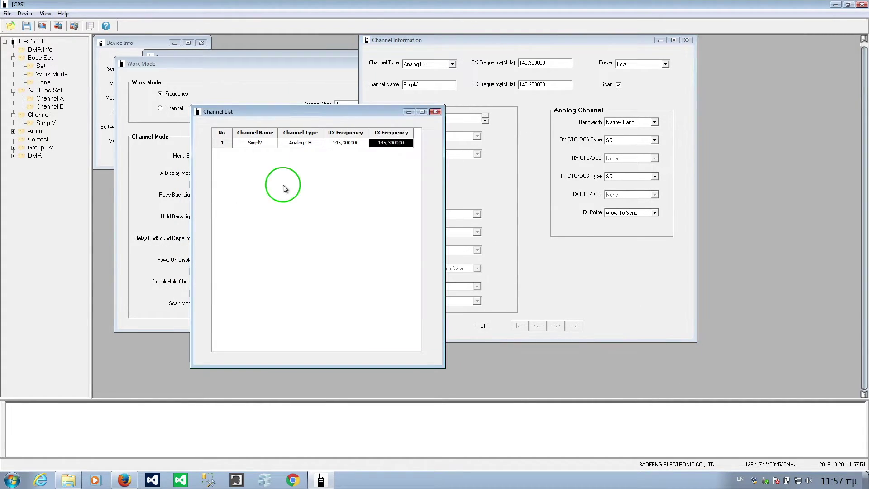
left_click(263, 143)
left_click(284, 142)
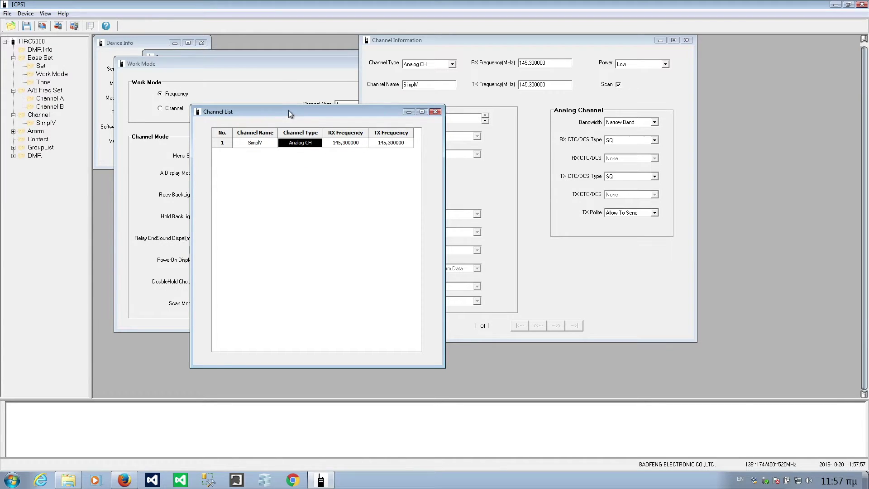
left_click_drag(289, 110, 209, 101)
left_click_drag(430, 38, 465, 62)
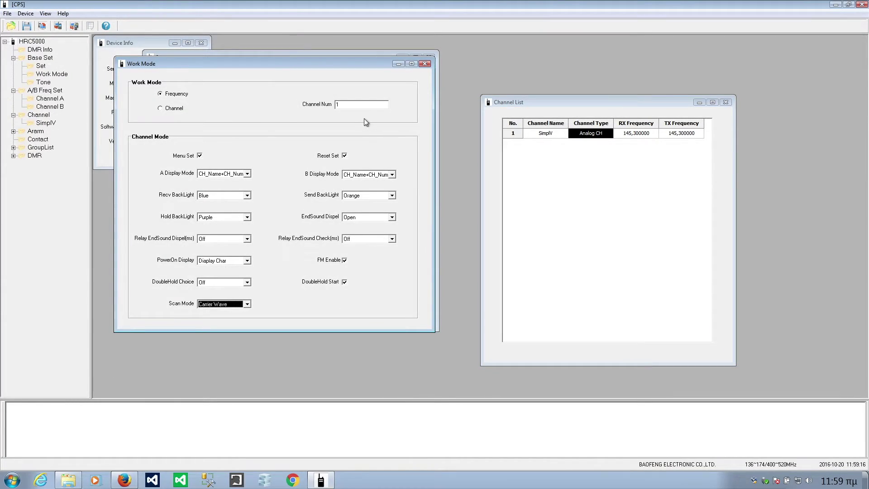
- Set Work Mode's Channel Num to 128 and bring the refreshed Channel List forward
double_click(360, 107)
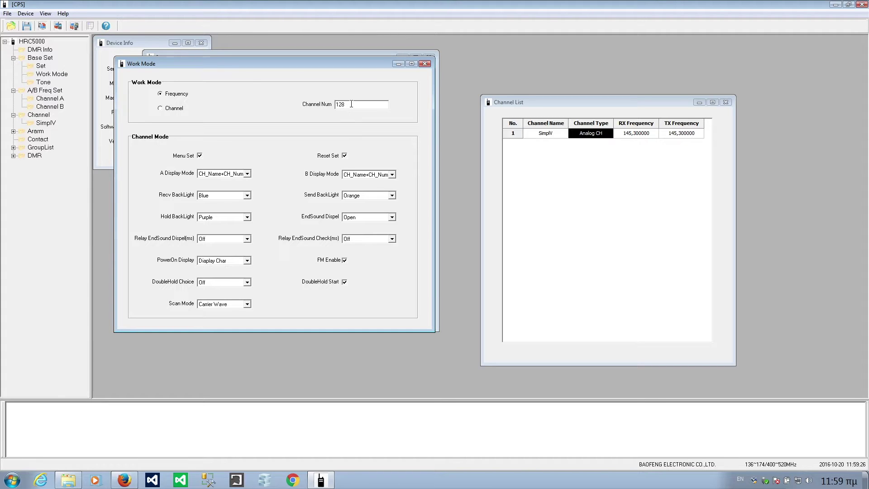
left_click(172, 94)
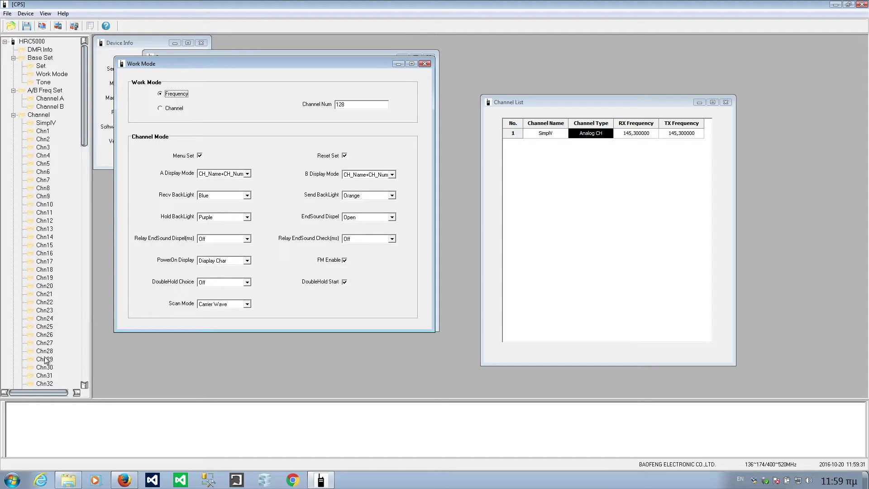
left_click_drag(569, 100, 265, 87)
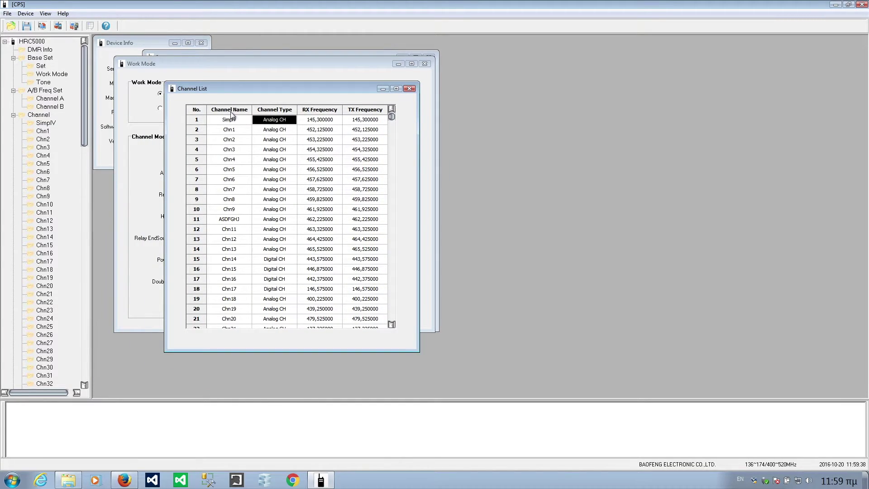
- Browse the channel list from SimplV down to Chn34 and back, then reopen SimplV's details
left_click_drag(327, 91, 305, 96)
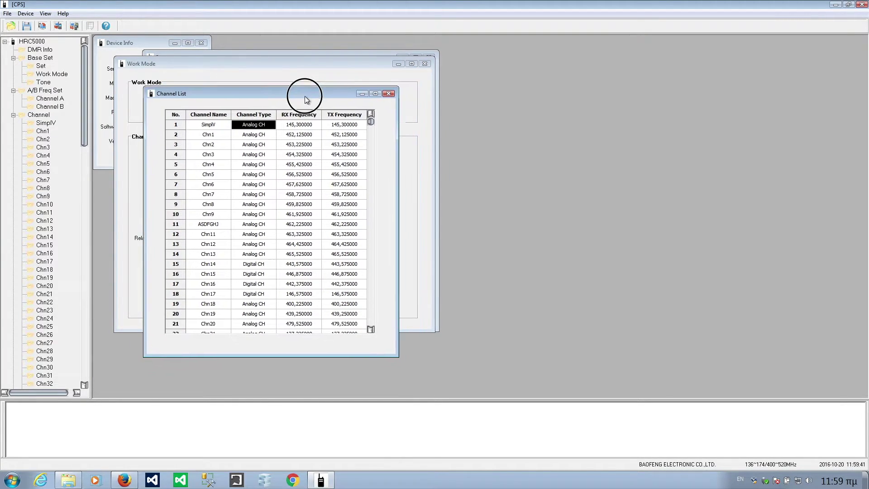
left_click(213, 128)
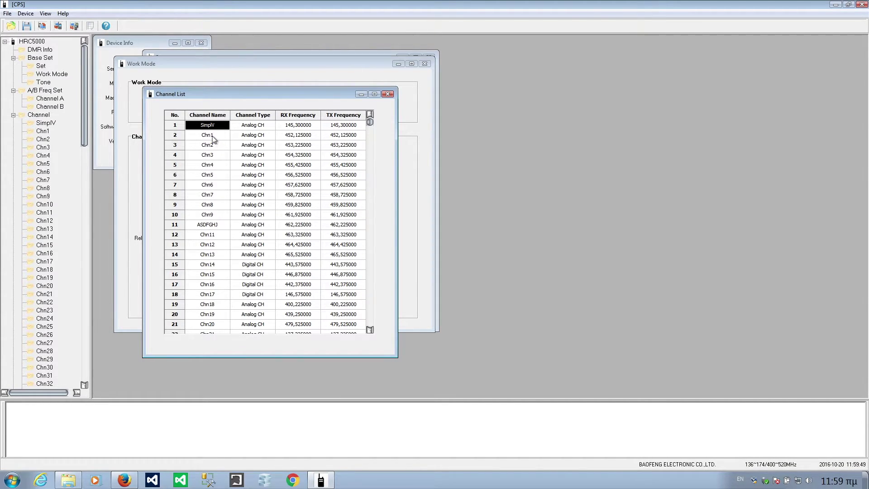
left_click(213, 138)
key("Down")
key("Down")
key("Down")
key("Down")
key("Down")
key("Down")
key("Down")
key("Down")
key("Down")
key("Down")
key("Down")
key("Down")
key("Down")
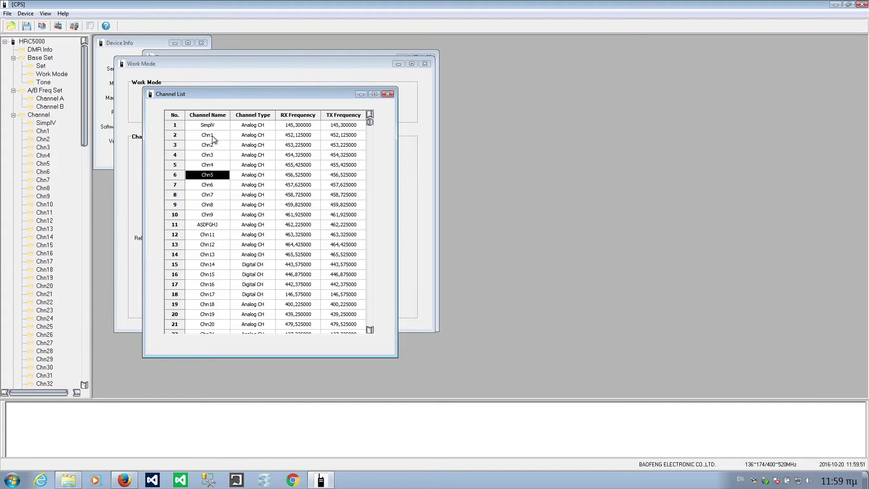
key("Down")
key("Down")
key("Down")
key("Down")
key("Down")
key("Down")
key("Down")
key("Down")
key("Down")
key("Down")
key("Down")
key("Down")
key("Down")
key("Down")
key("Down")
key("Down")
key("Down")
key("Down")
key("Down")
key("Down")
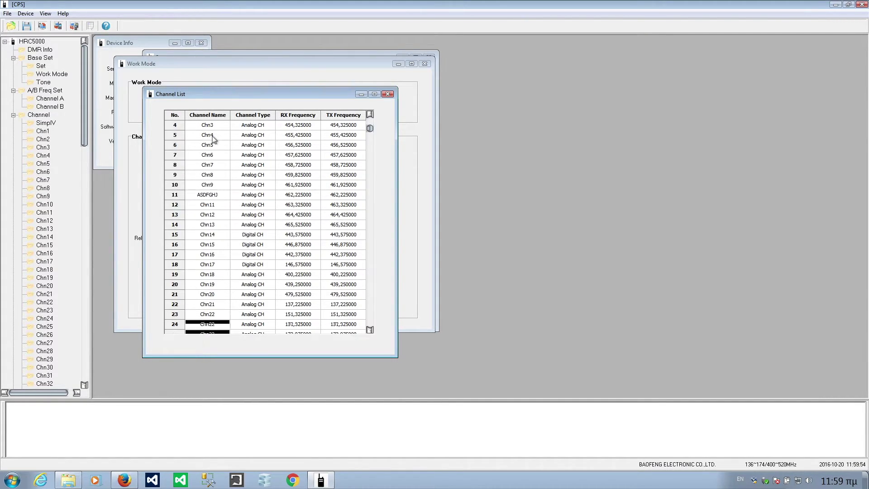
key("Up")
key("Up")
key("Up")
key("Up")
key("Up")
key("Up")
key("Up")
key("Up")
key("Up")
key("Up")
key("Up")
key("Up")
key("Up")
key("Up")
key("Up")
key("Up")
key("Up")
key("Up")
key("Up")
key("Up")
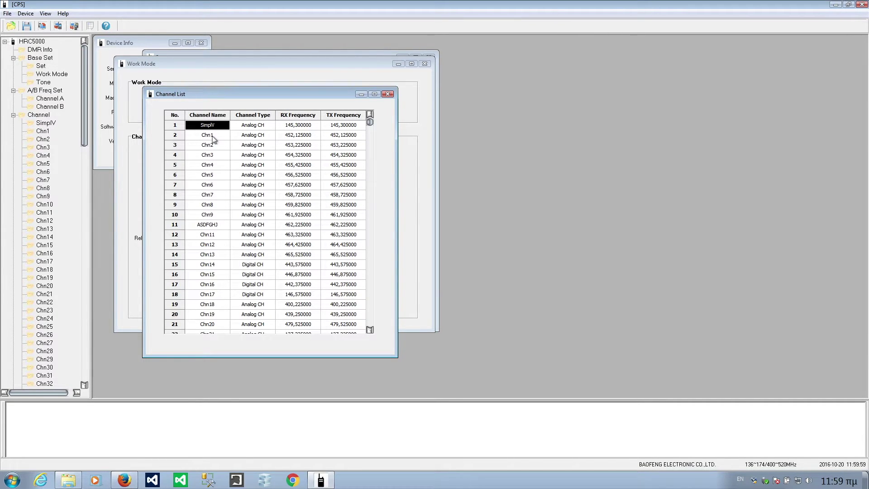
left_click(212, 136)
left_click(216, 128)
double_click(45, 124)
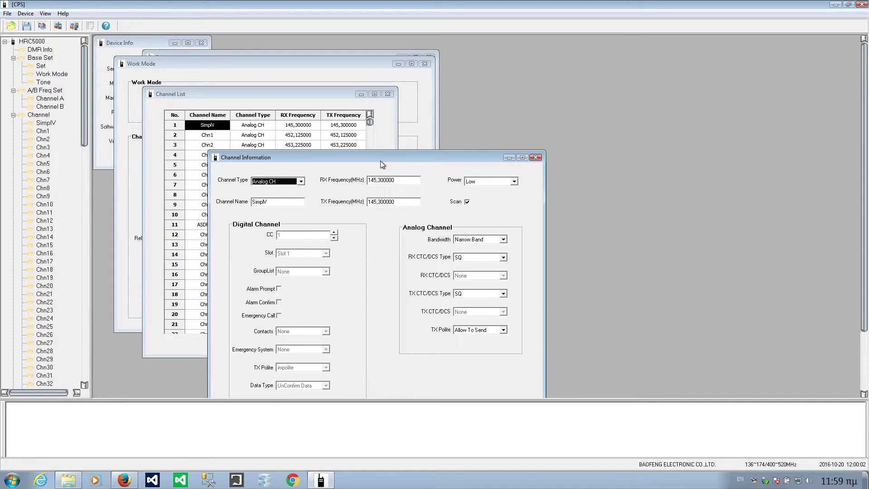
- Step from SimplV to the Chn1 record and back, then dismiss the access-violation error
left_click_drag(382, 164, 612, 53)
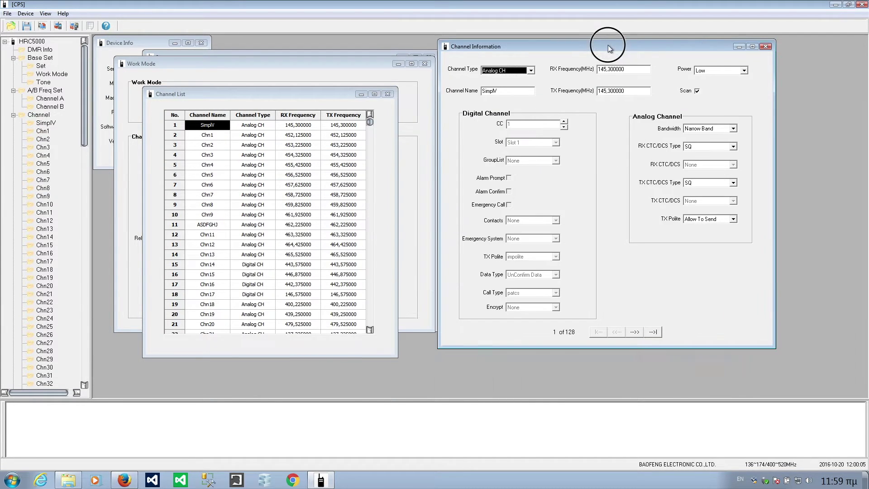
left_click(636, 333)
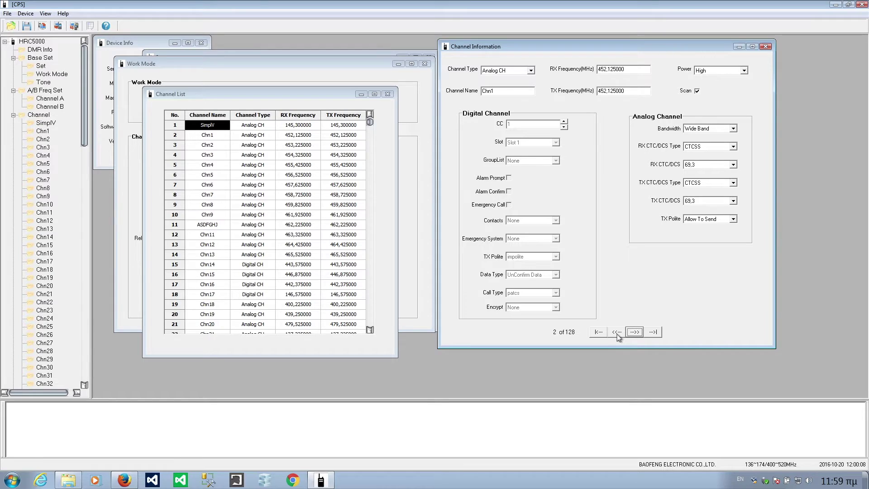
left_click(617, 332)
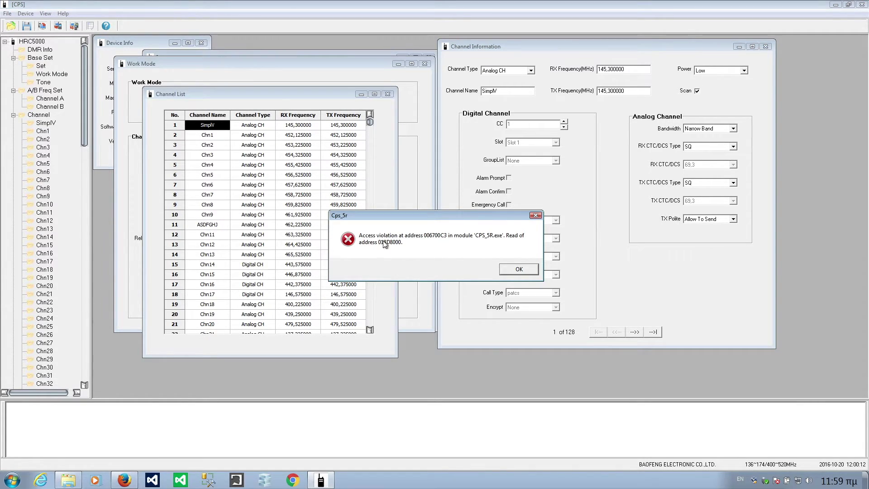
left_click(518, 270)
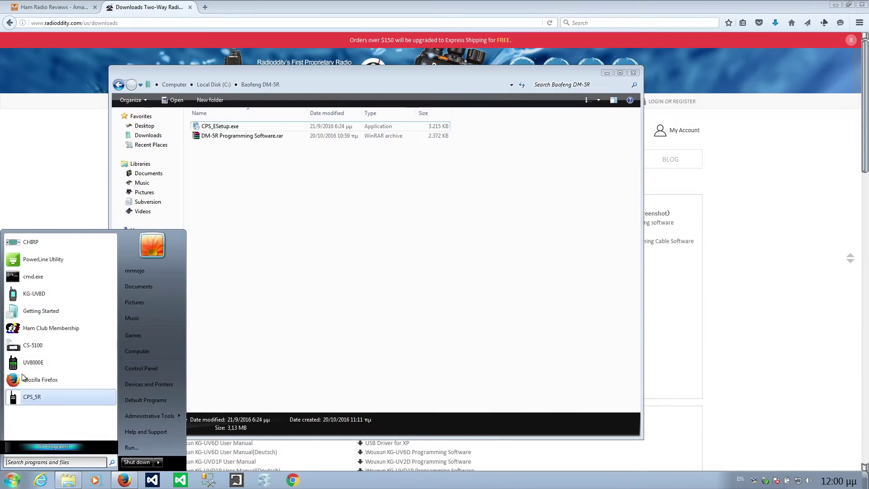
- Relaunch CPS_5R, read the radio's data, and acknowledge the read success message
left_click(30, 401)
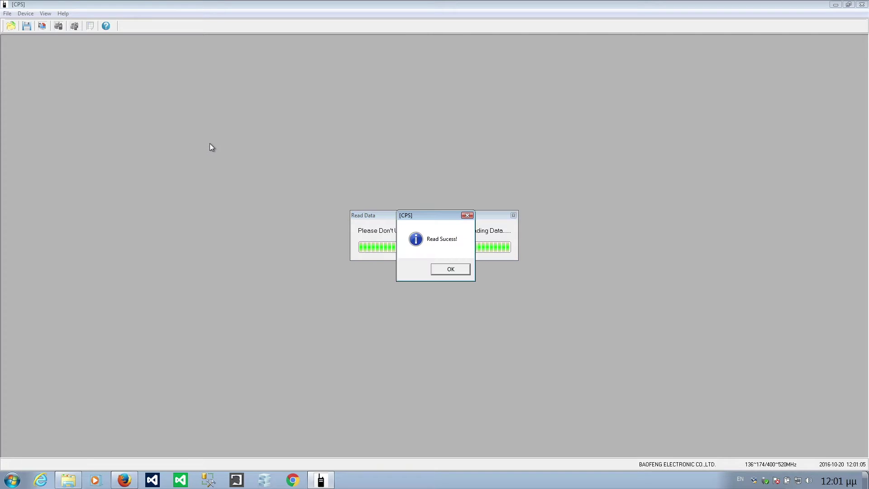
left_click(444, 269)
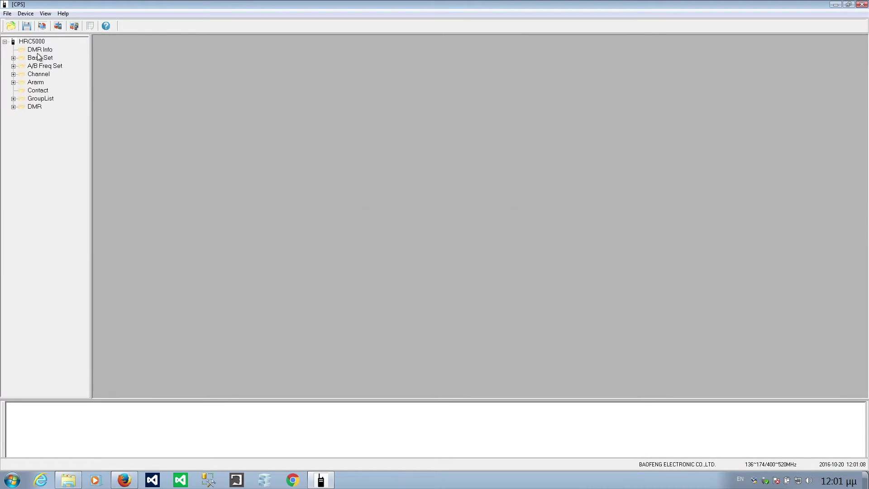
- Expand the channel tree and open Chn1's channel settings beside the Channel List
left_click(13, 75)
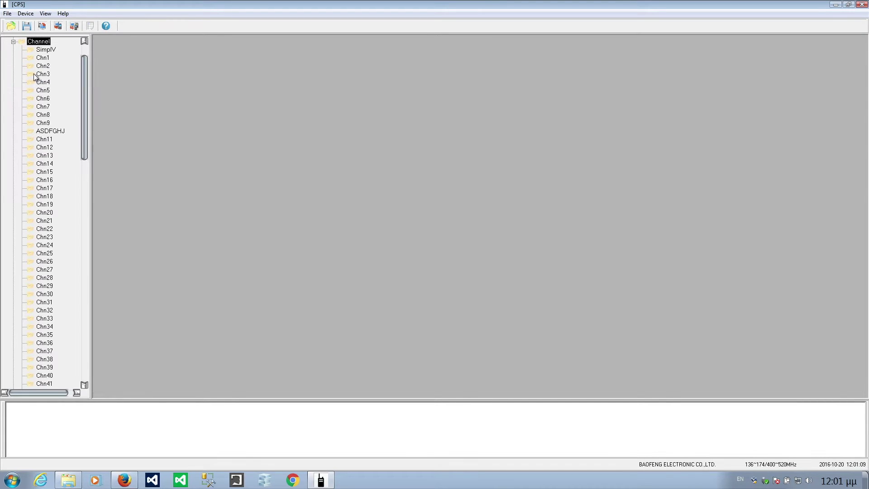
double_click(45, 50)
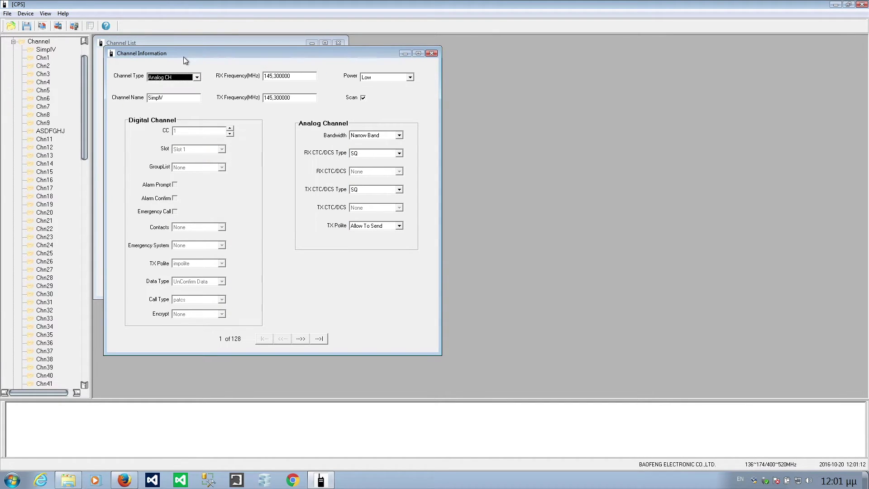
left_click_drag(184, 53, 403, 77)
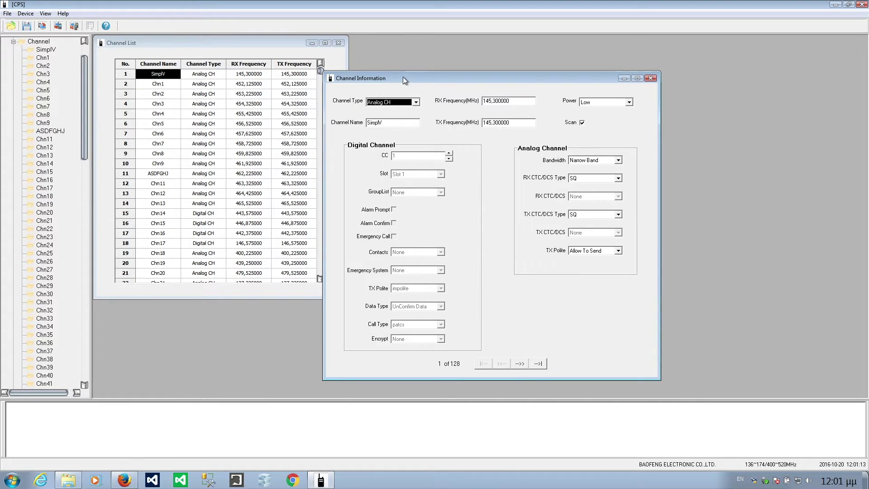
left_click(163, 40)
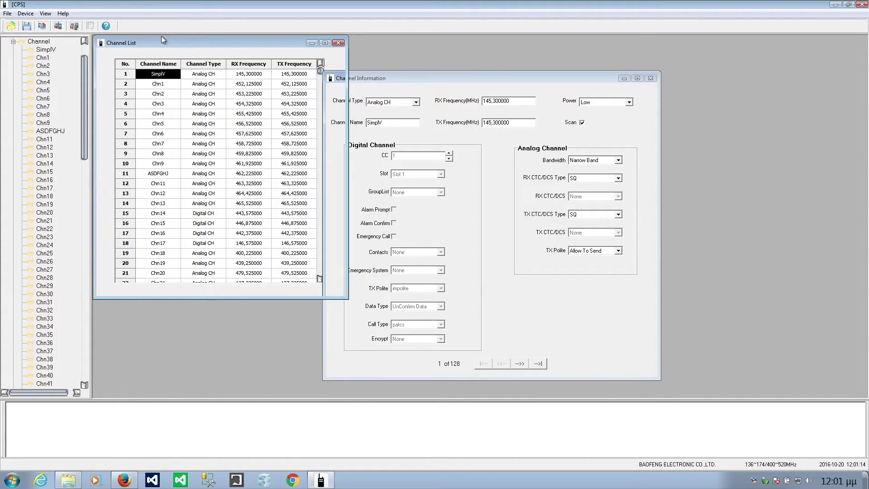
left_click(149, 85)
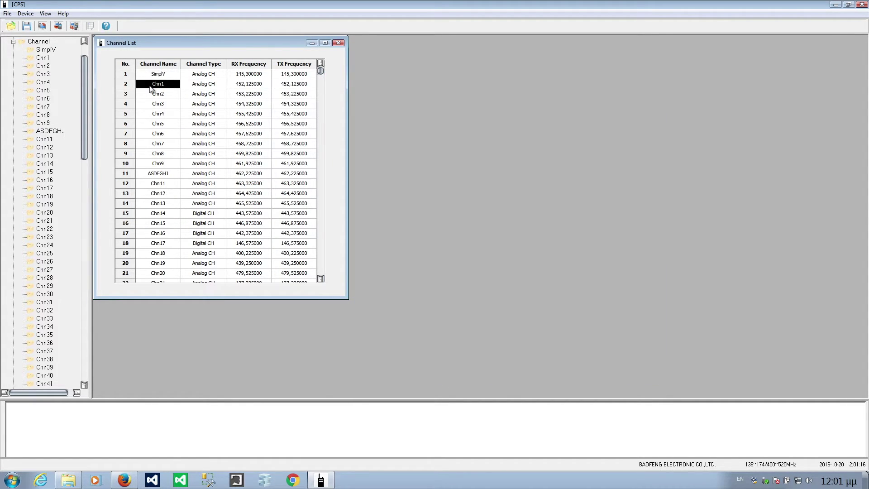
double_click(43, 58)
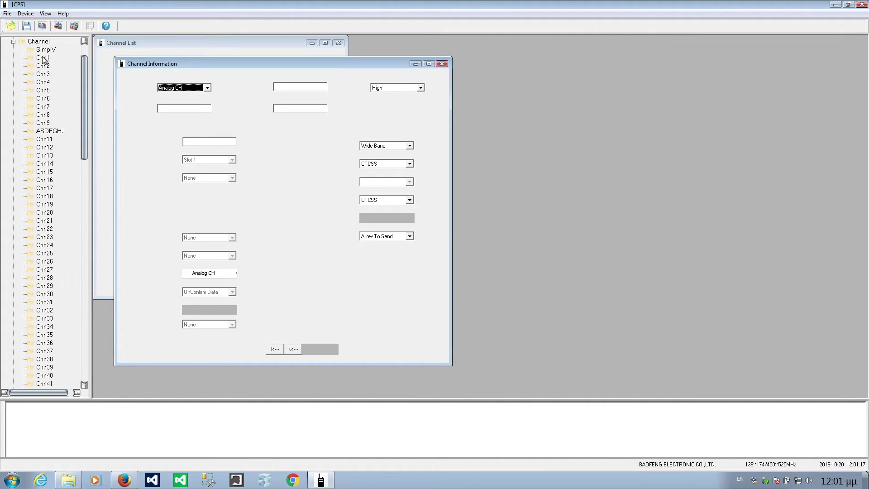
mouse_move(188, 65)
left_mouse_down()
mouse_move(303, 59)
mouse_move(299, 75)
left_mouse_up()
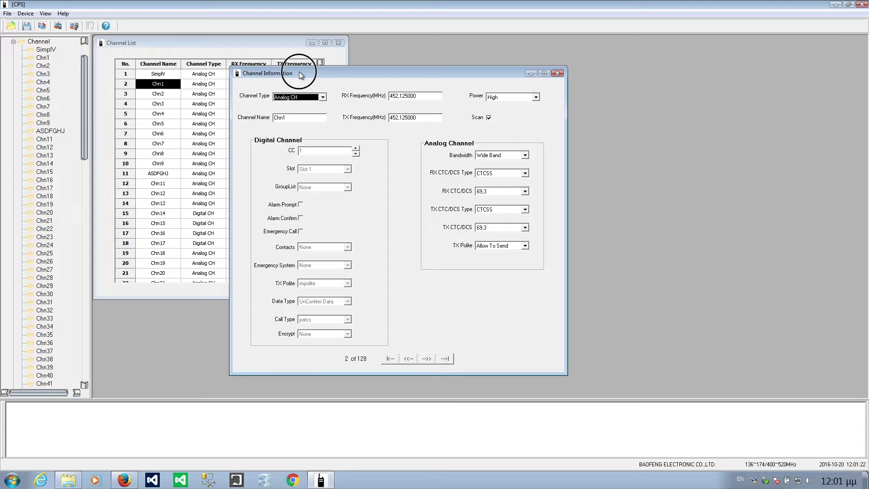
- Make the channel a Digital CH and rename it DMR1
left_click(323, 97)
left_click(290, 112)
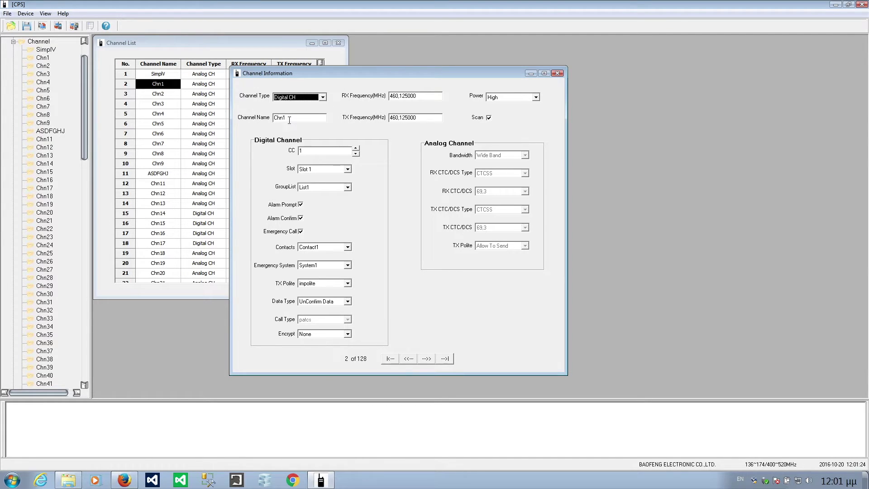
left_click(294, 117)
double_click(294, 117)
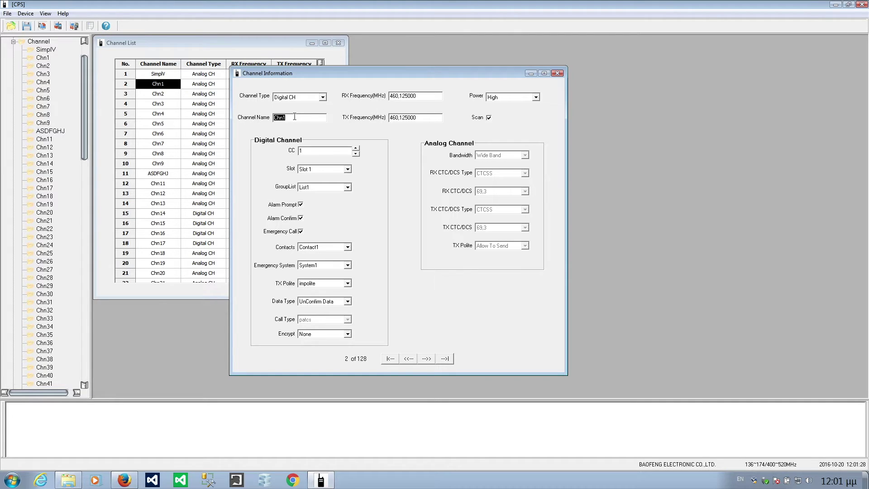
type("DMR1")
- Set both receive and transmit frequencies to 144,725000
left_click(432, 97)
left_click(431, 97)
double_click(432, 93)
type("144")
left_click(421, 117)
left_click_drag(419, 96, 354, 94)
key("ctrl+c")
left_click_drag(427, 117, 361, 120)
key("ctrl+v")
left_click(430, 97)
- Set power to Low, keep scanning on and Slot 1, and close the channel dialog
left_click(536, 97)
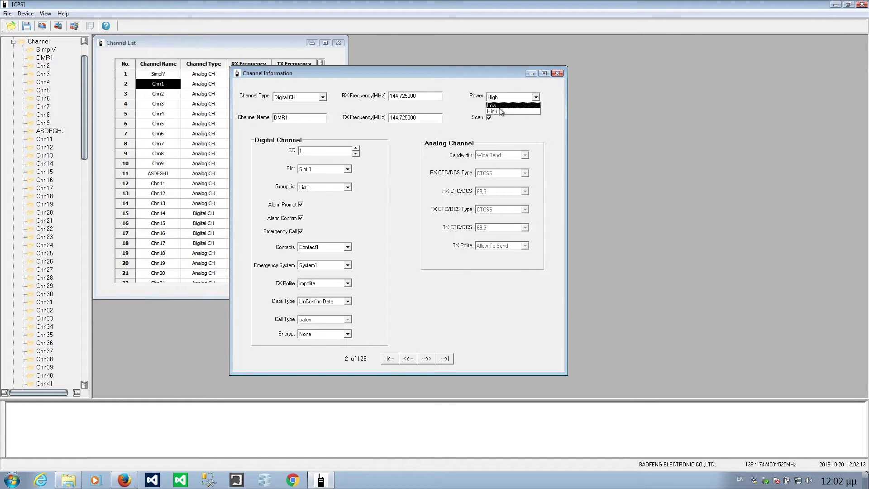
left_click(502, 112)
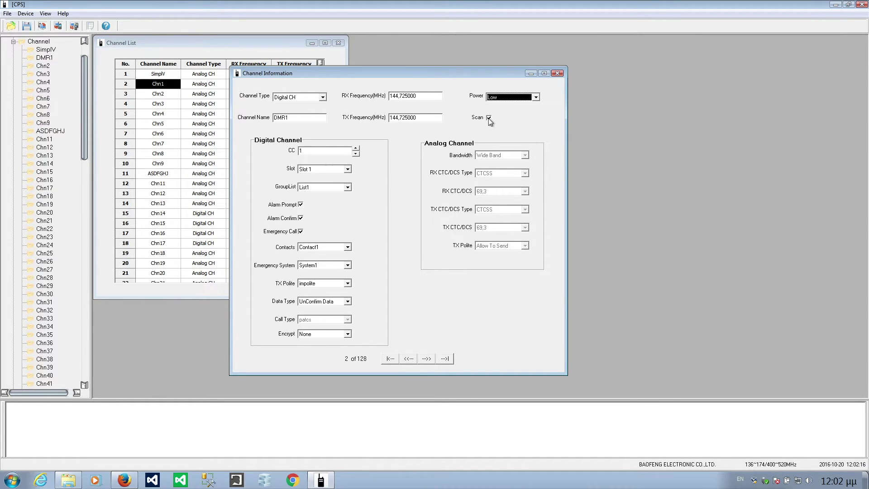
left_click(489, 119)
left_click(489, 119)
left_click(348, 169)
left_click(321, 176)
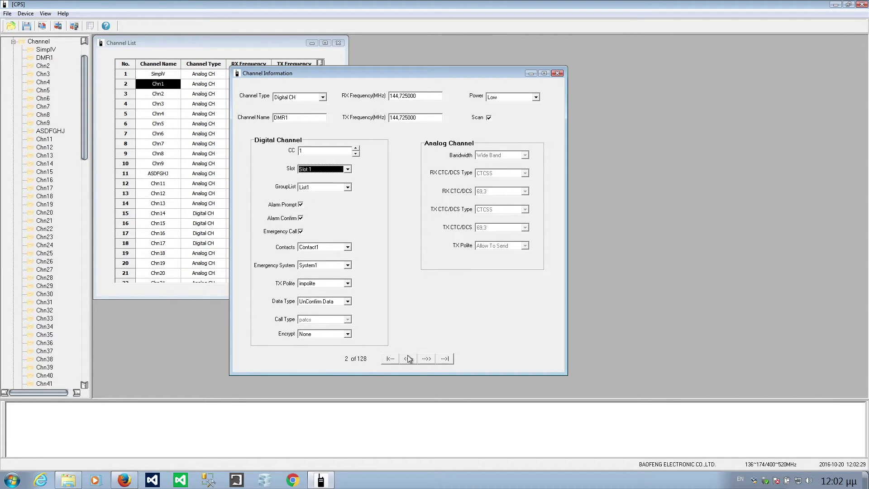
left_click(559, 74)
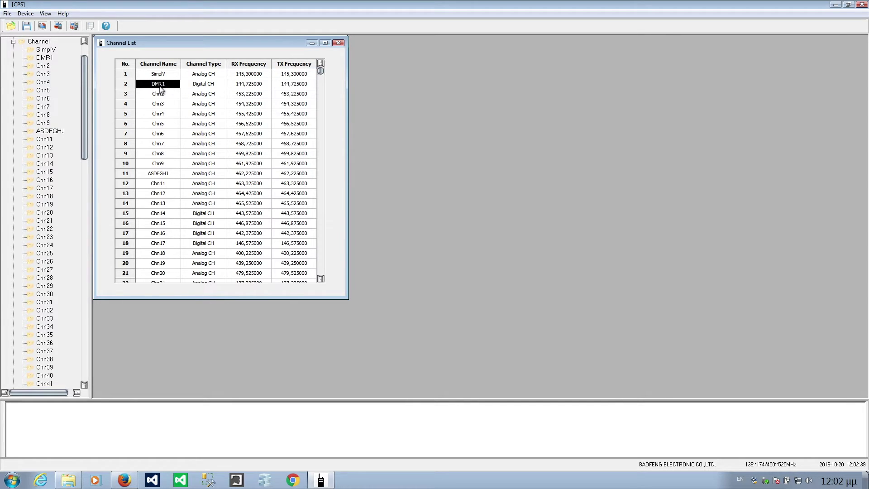
- Widen the Channel List and drag SimplV below DMR1
left_click(161, 92)
left_click(160, 86)
left_click(155, 75)
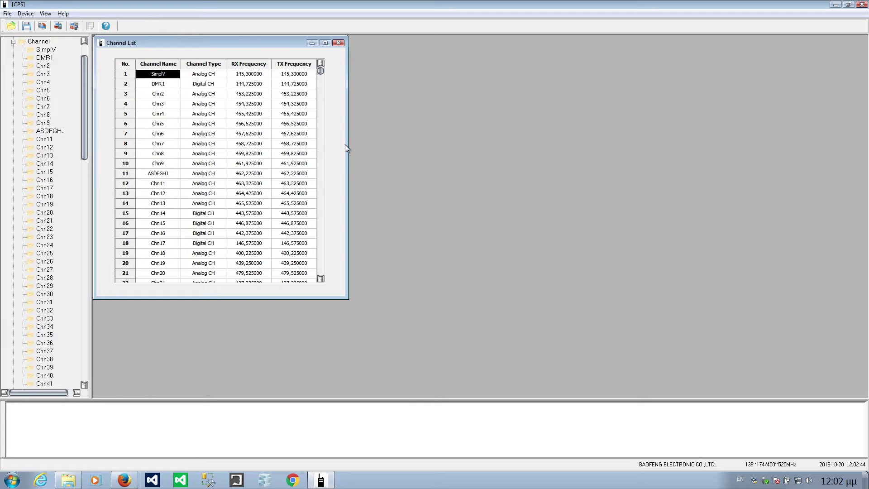
left_click_drag(349, 143, 408, 147)
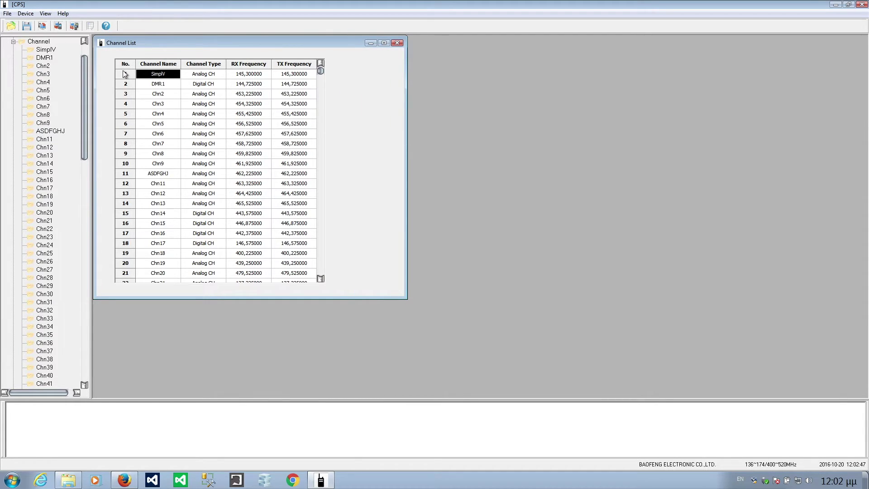
left_click_drag(125, 80, 128, 89)
- Enlarge the Channel List further and move DMR1 back below SimplV
left_click(168, 86)
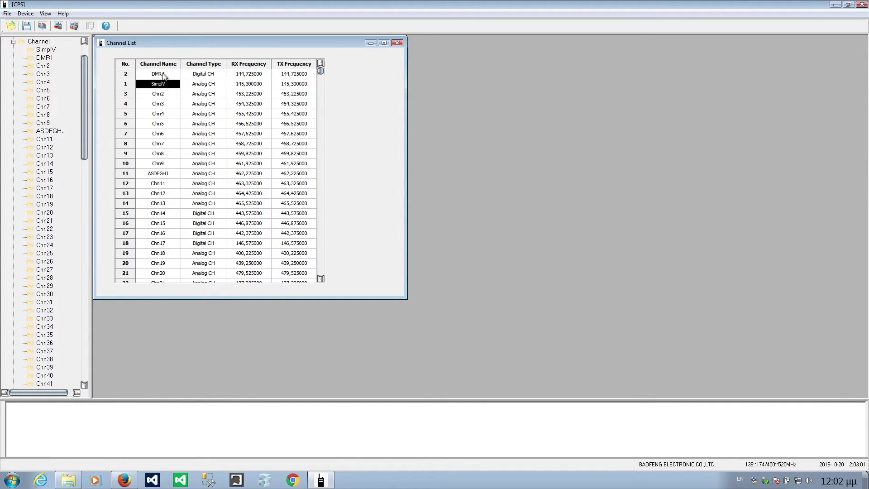
left_click(164, 74)
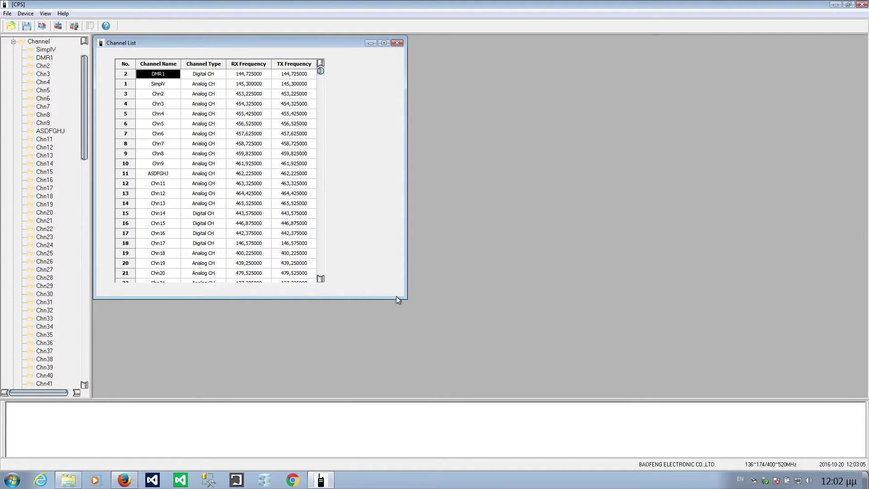
left_click_drag(405, 296, 623, 354)
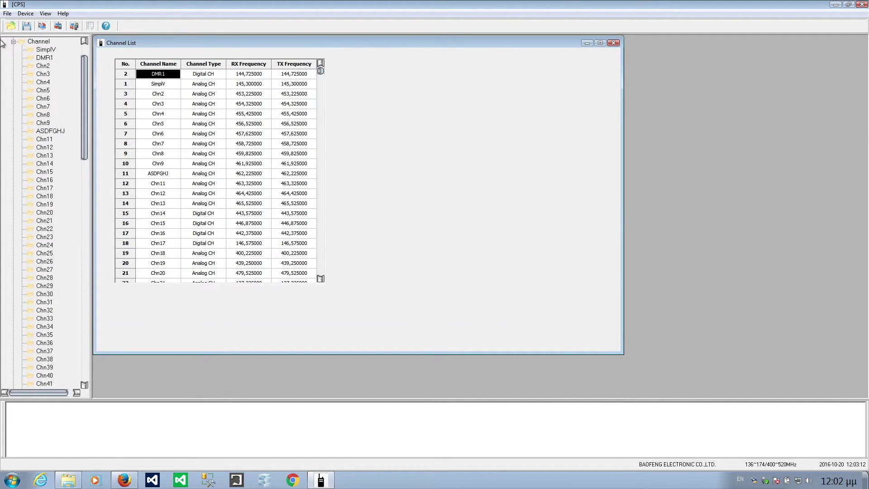
left_click_drag(128, 75, 127, 86)
key("Right")
key("Down")
key("Down")
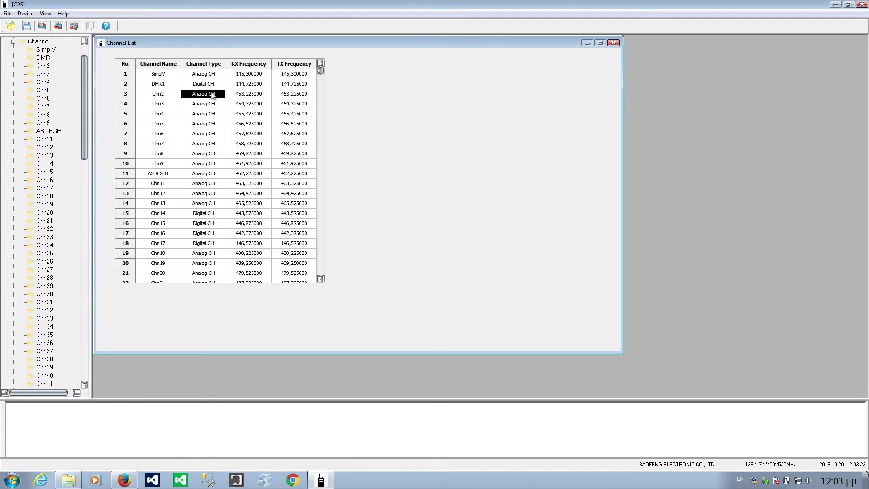
- Confirm DMR1 is still a Digital CH, close its settings, and collapse the Channel branch
left_click(164, 95)
left_click(45, 58)
double_click(46, 53)
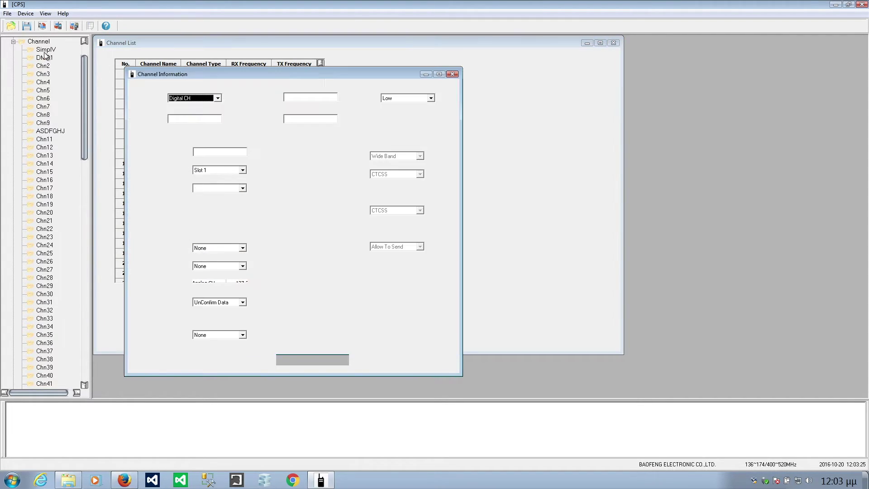
left_click(220, 99)
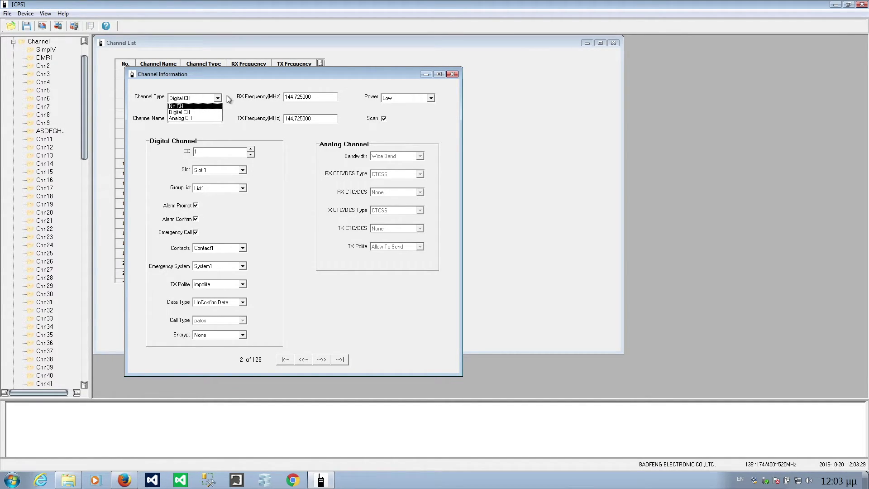
left_click(213, 74)
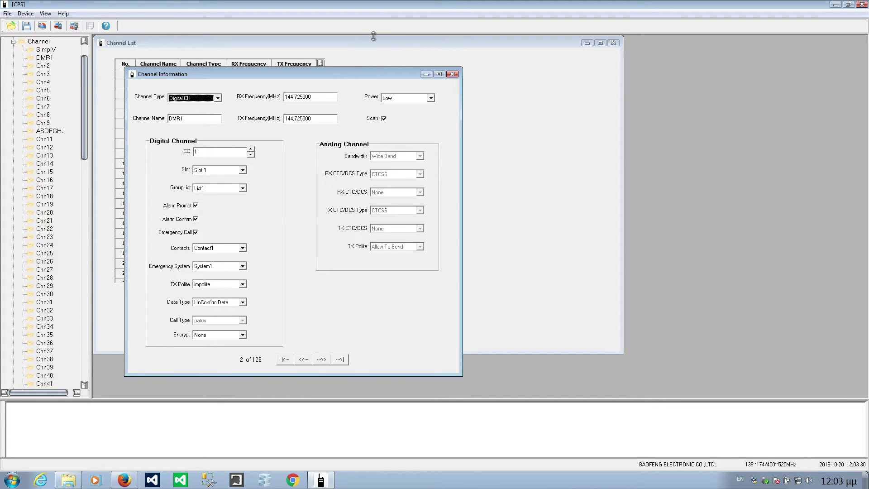
left_click(452, 75)
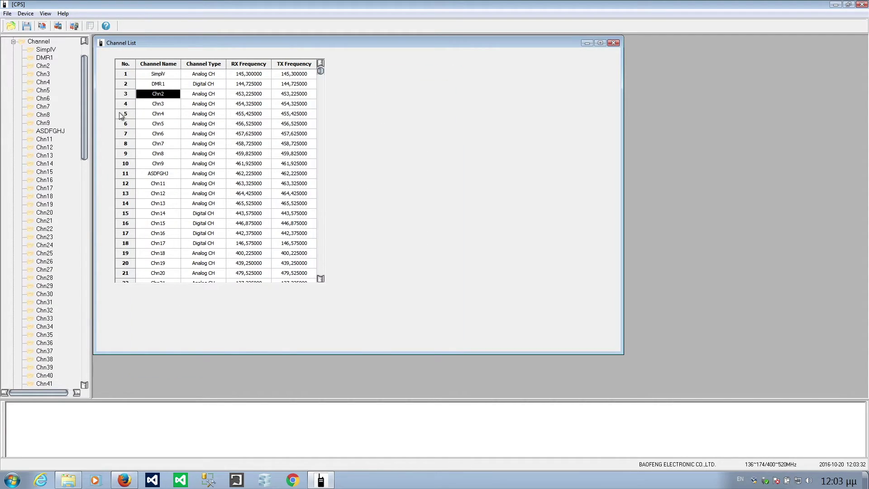
left_click(13, 41)
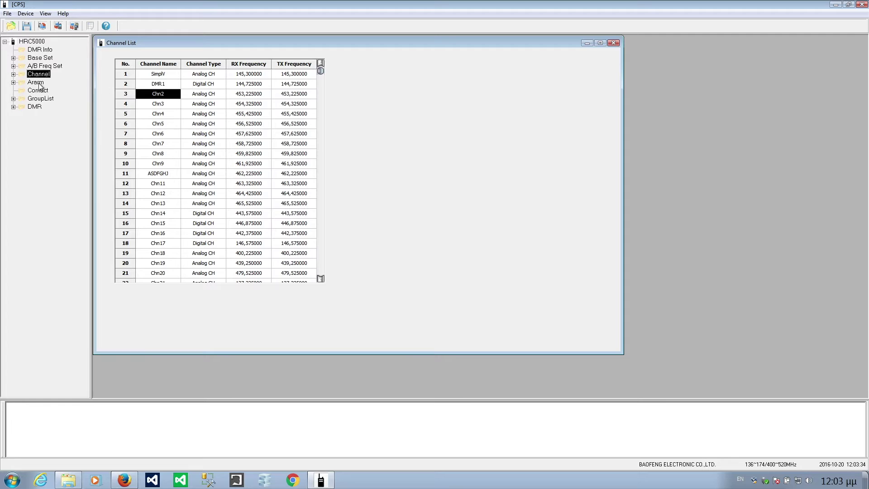
- Expand Alarm, review System1's Emergency System settings, close them, and open Contacts
left_click(13, 82)
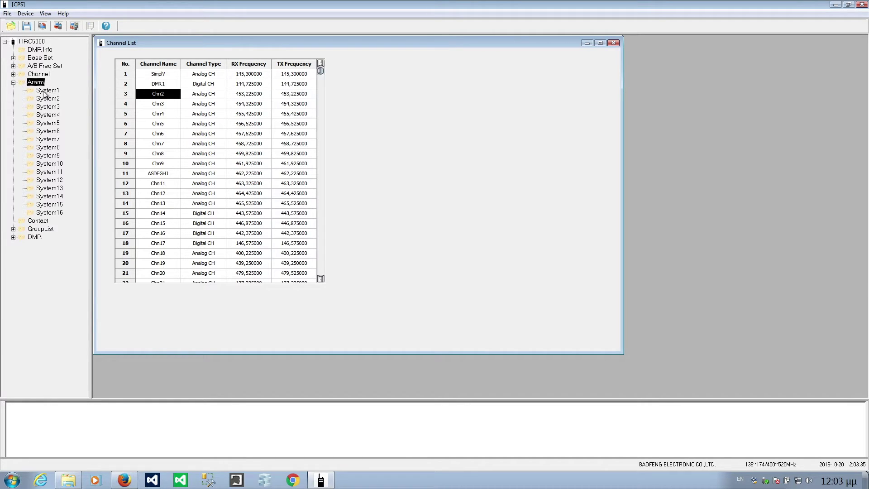
double_click(45, 91)
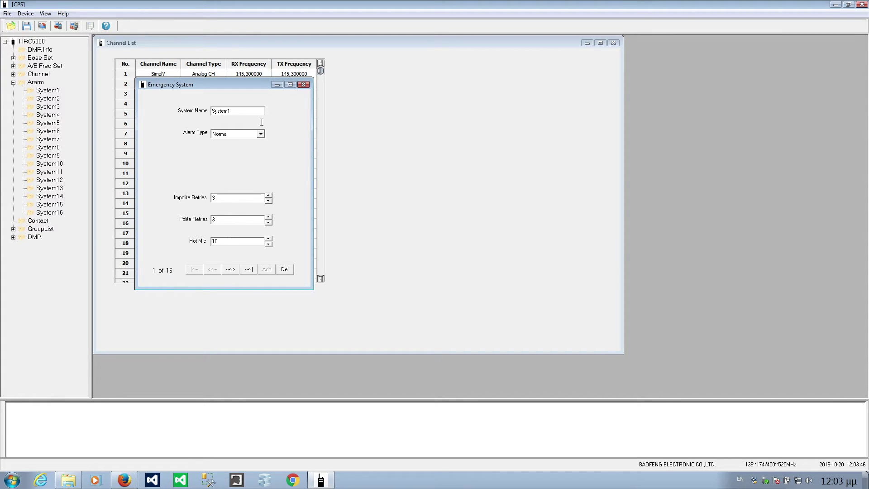
left_click(303, 85)
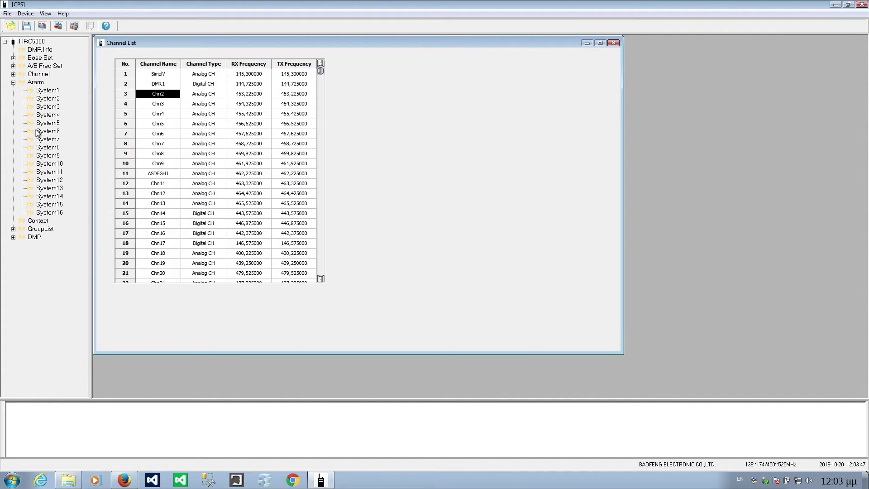
left_click(31, 221)
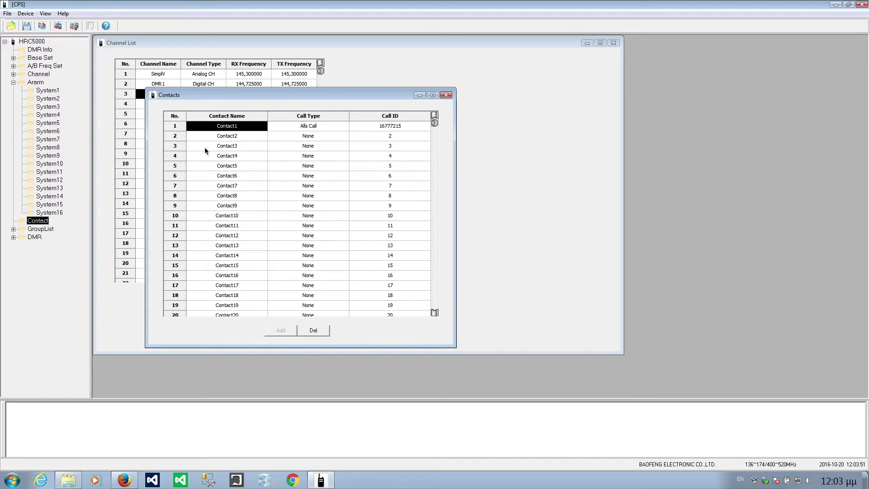
left_click(229, 138)
left_click(227, 128)
left_click(228, 137)
left_click(238, 256)
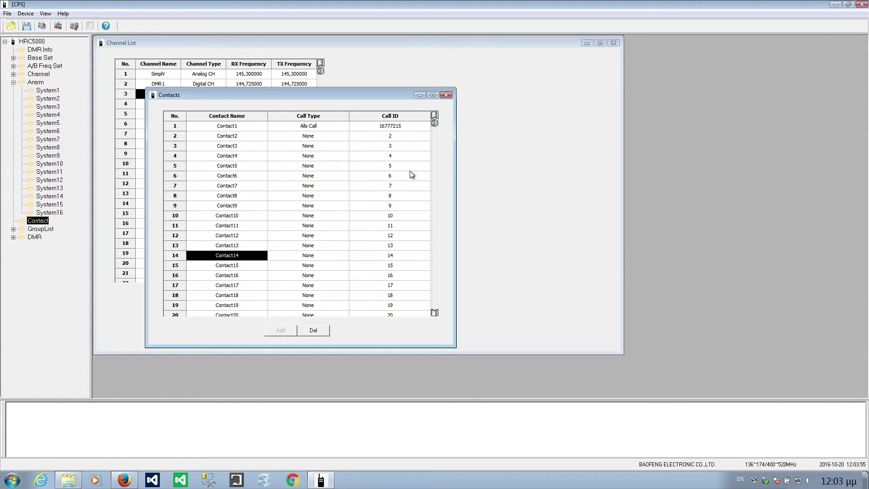
left_click_drag(434, 123, 435, 306)
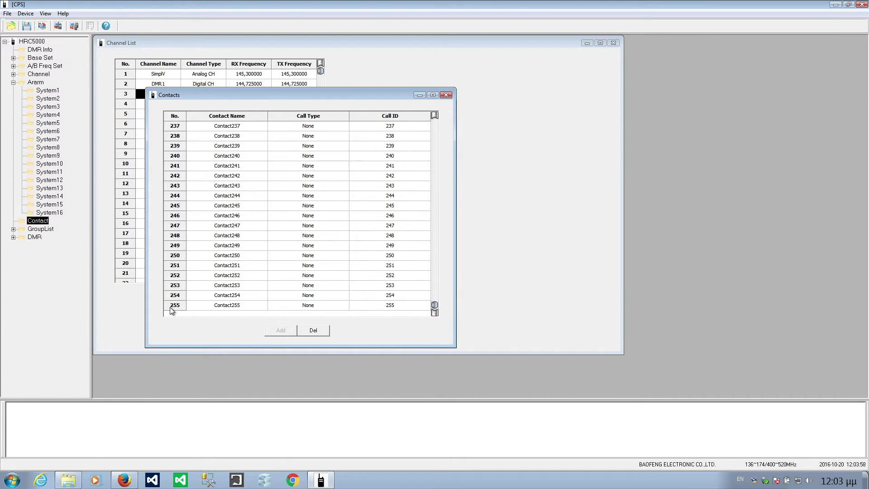
left_click_drag(435, 305, 444, 95)
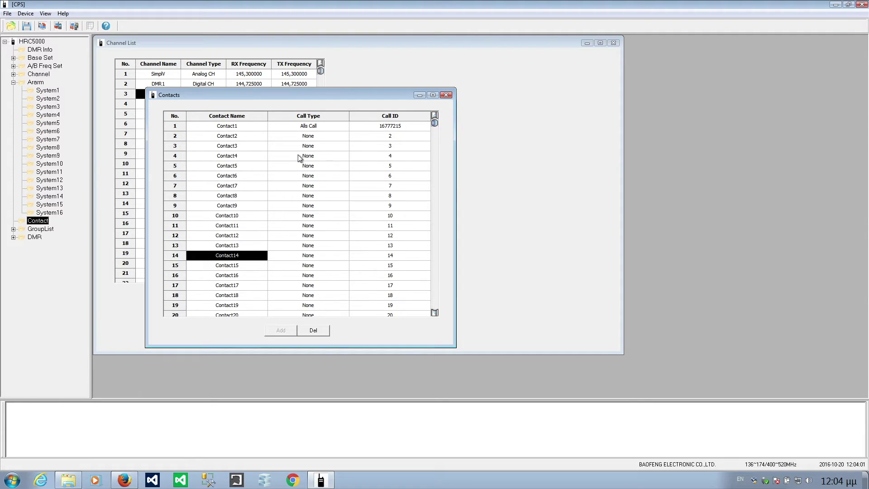
left_click(230, 128)
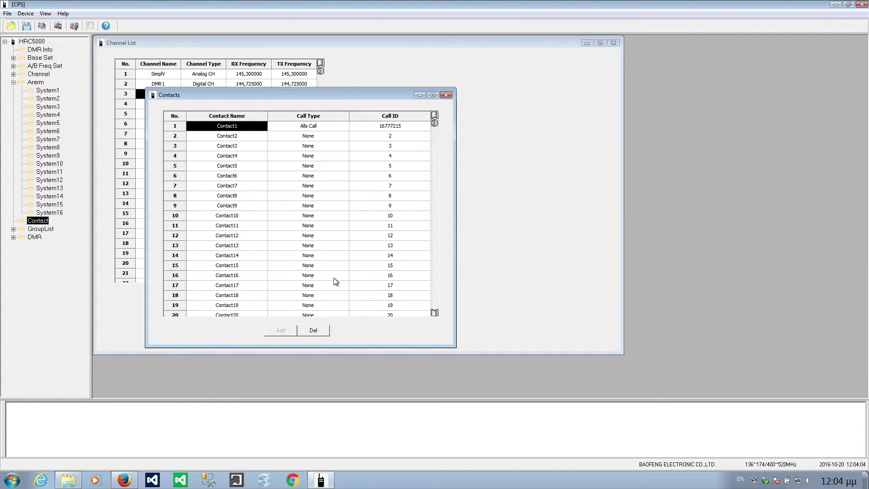
left_click(445, 96)
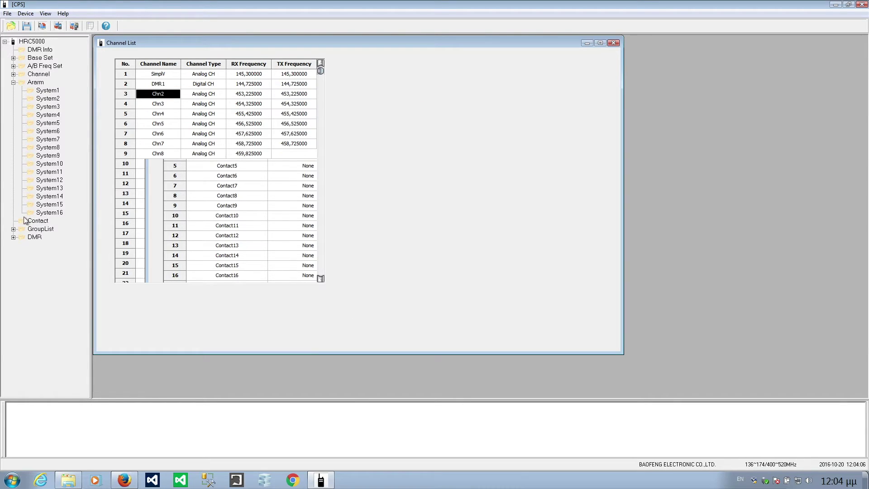
- Expand GroupList and open the List1 group list settings
left_click(36, 228)
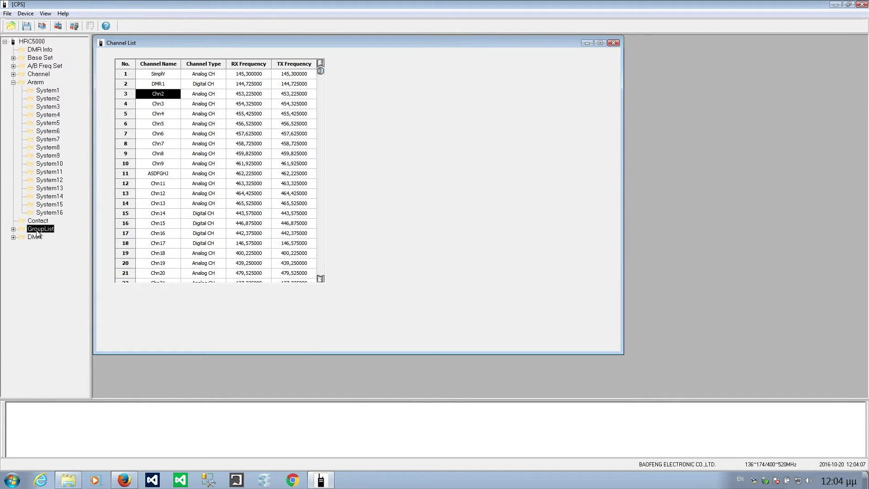
left_click(14, 229)
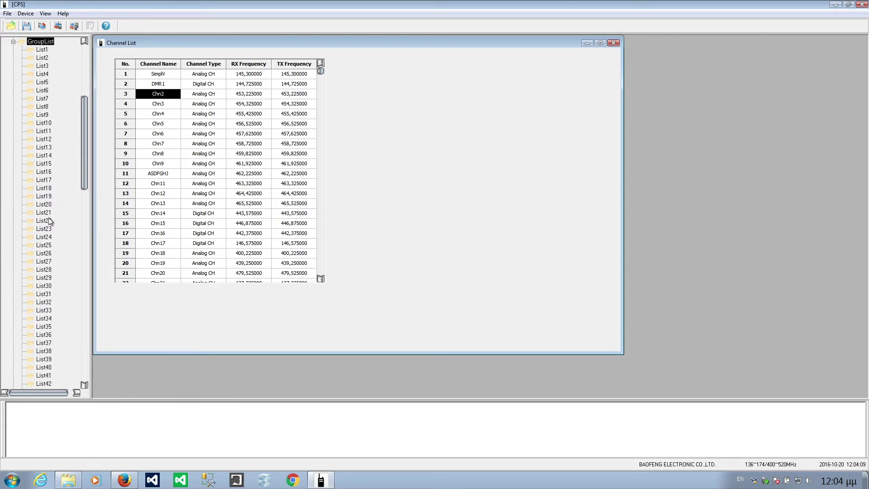
left_click(37, 49)
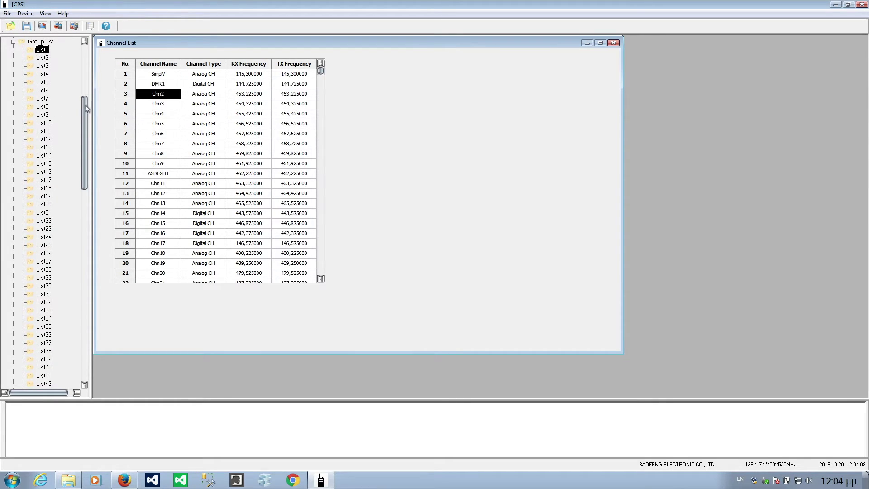
double_click(41, 50)
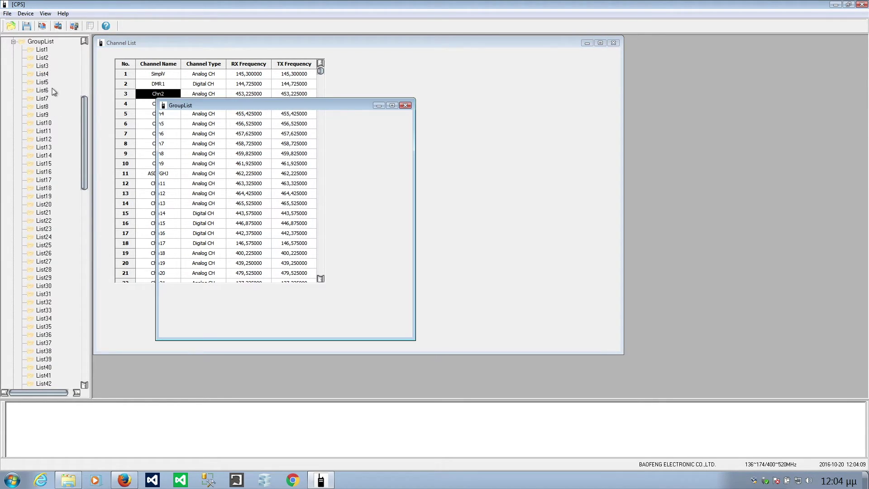
- Scroll the tree to the bottom and expand DMR to reveal Message and Encryption
left_click(84, 124)
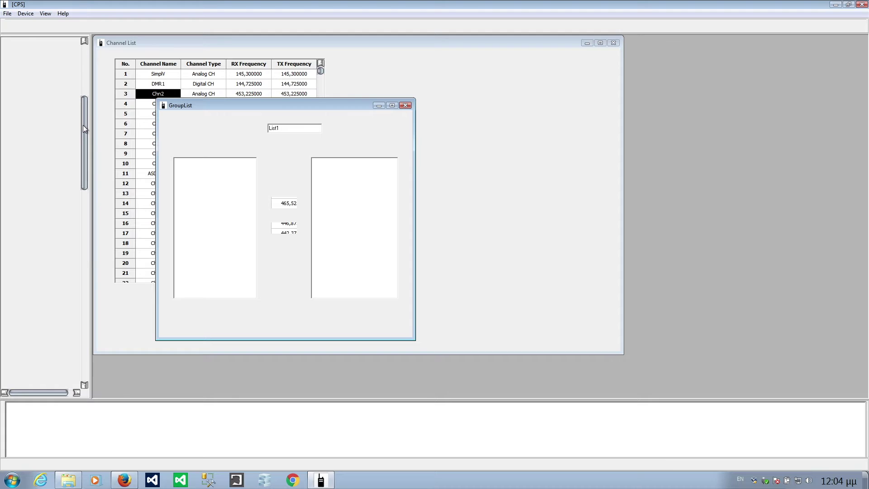
left_click_drag(85, 124, 67, 357)
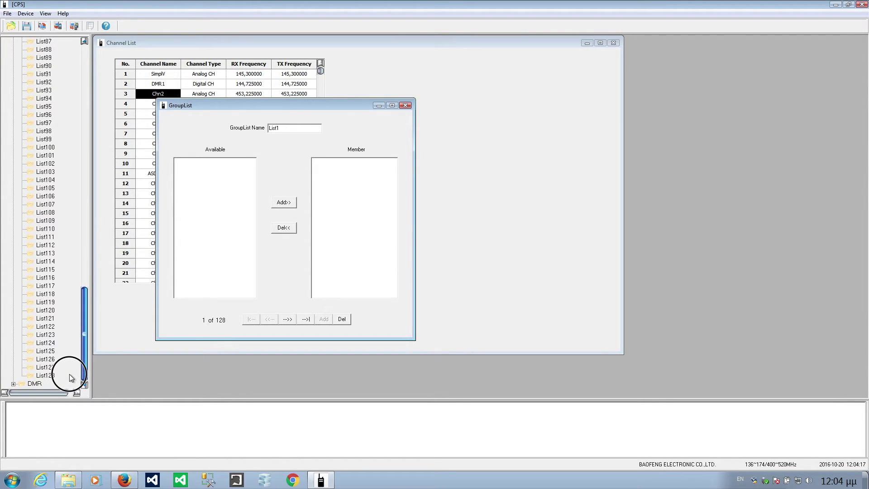
left_click(36, 377)
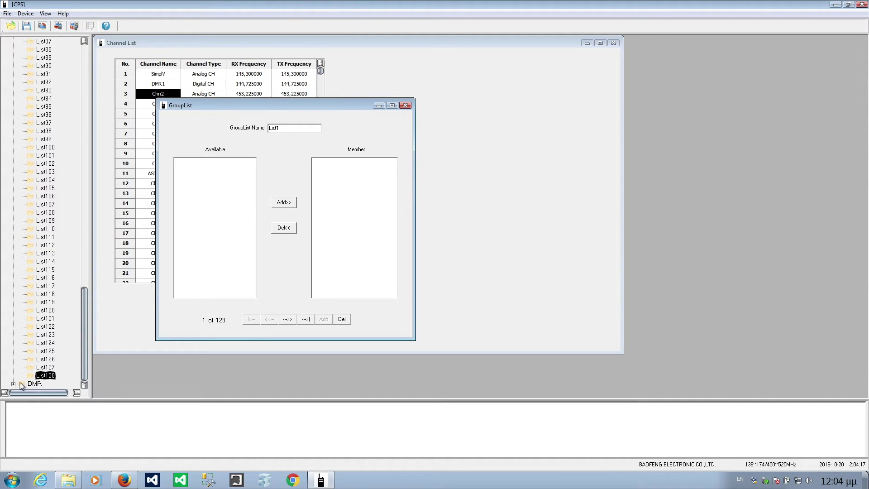
left_click(23, 385)
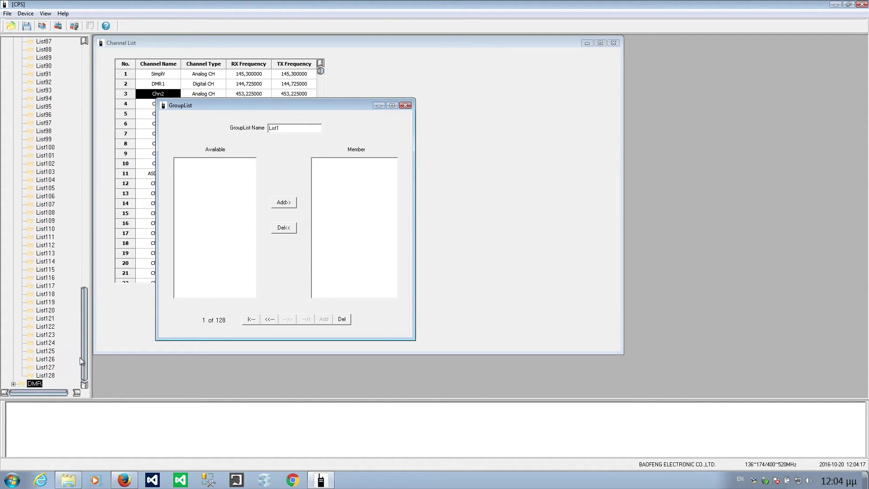
scroll(85, 351, "down", 1)
left_click(34, 385)
left_click(31, 384)
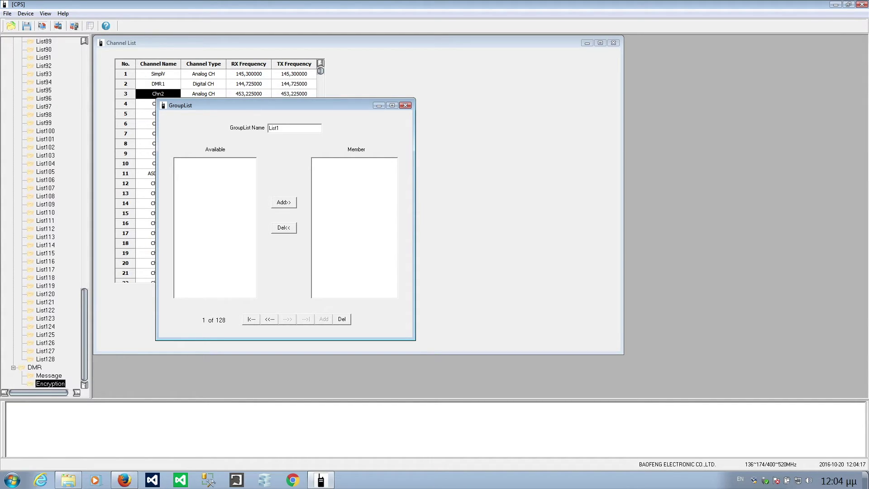
- Open the DMR Encryption and Message tables
double_click(45, 381)
left_click(44, 376)
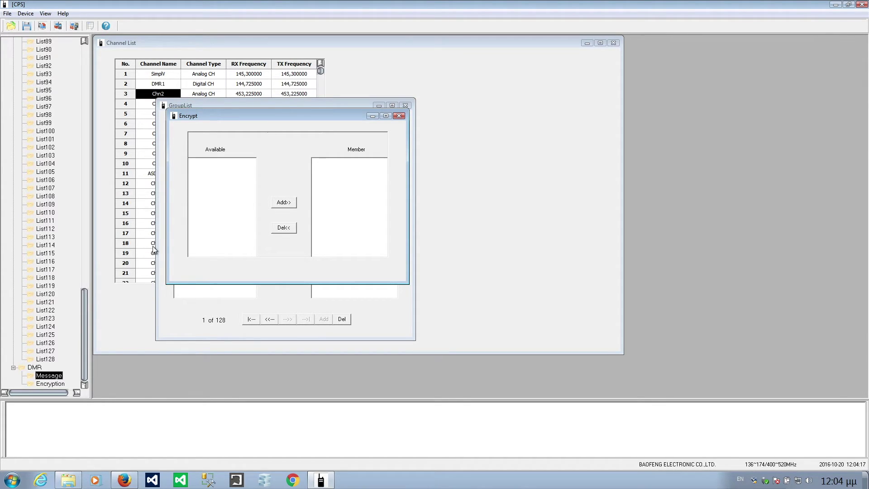
double_click(45, 376)
- Replace the first message, Text1, with HelloDMR
left_click(288, 177)
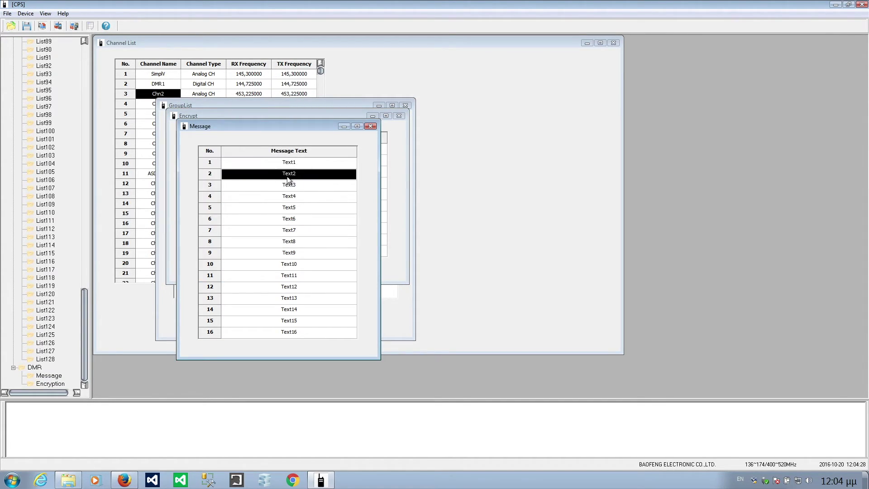
left_click(289, 186)
left_click(290, 165)
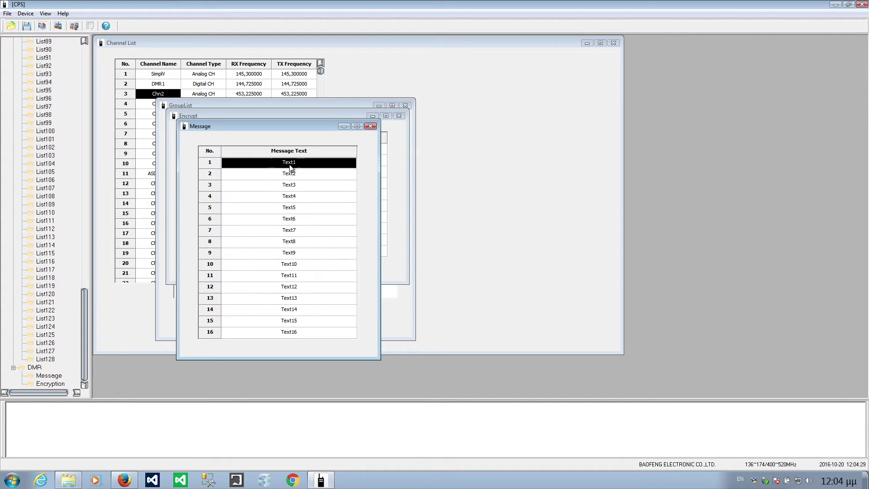
left_click(290, 165)
type("HelloDMR")
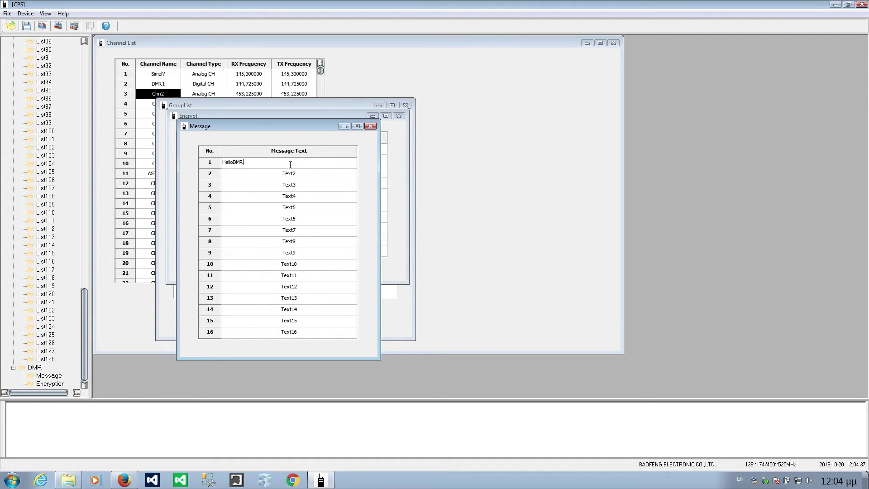
key("BackSpace")
type("DMR")
key("Return")
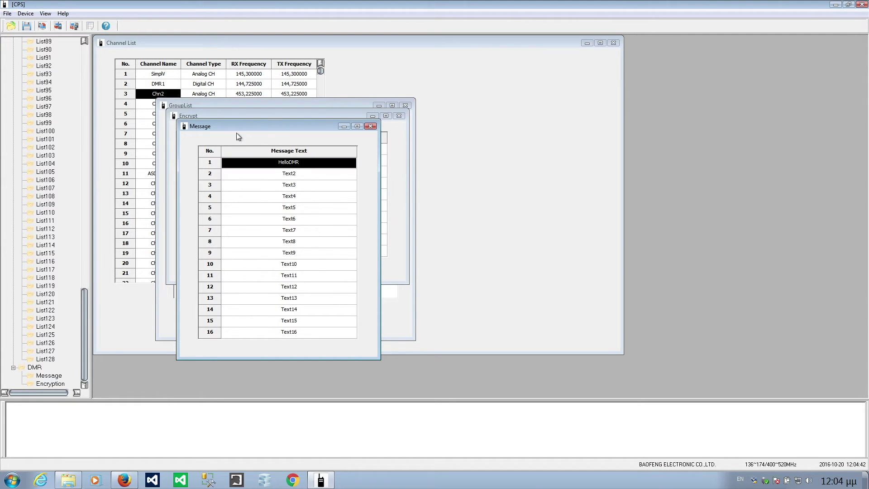
left_click_drag(240, 126, 429, 111)
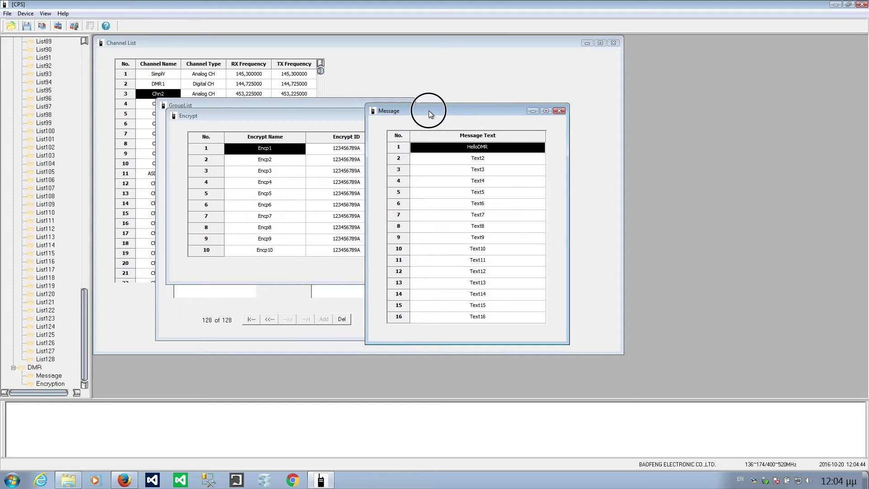
- Close the Message window and look through the encryption key IDs
left_click(559, 111)
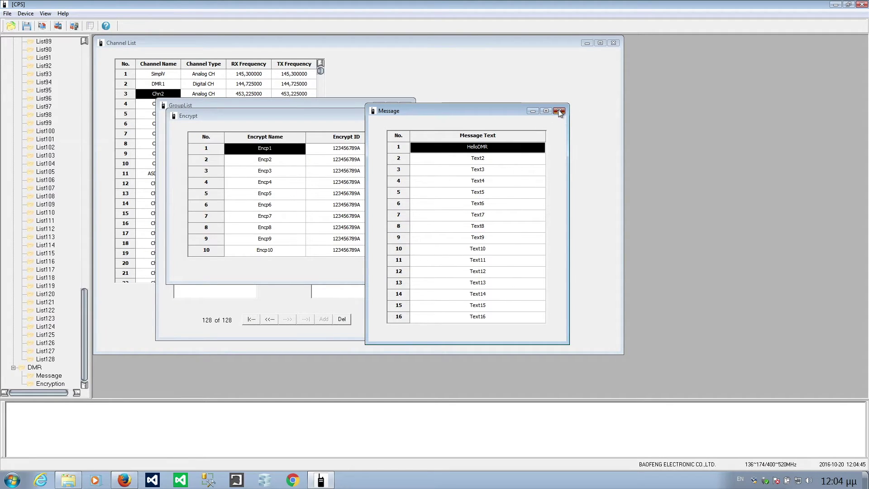
left_click(263, 162)
left_click(265, 182)
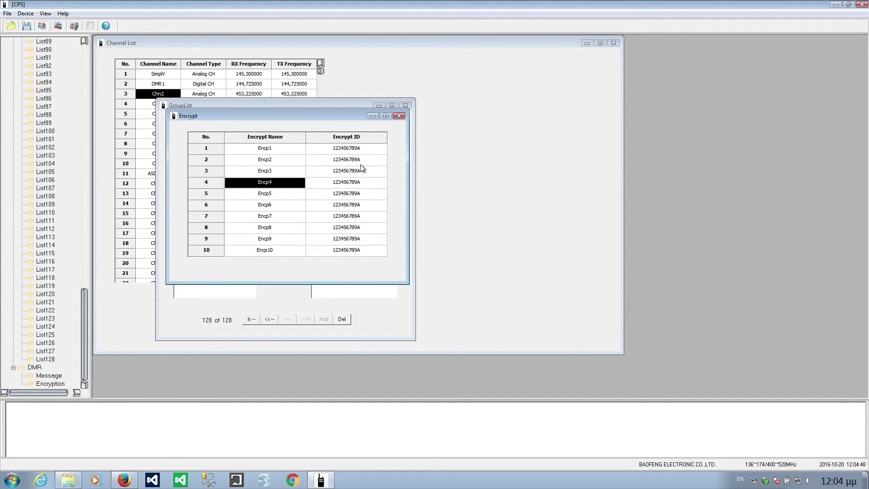
left_click(350, 149)
left_click(349, 182)
left_click(347, 238)
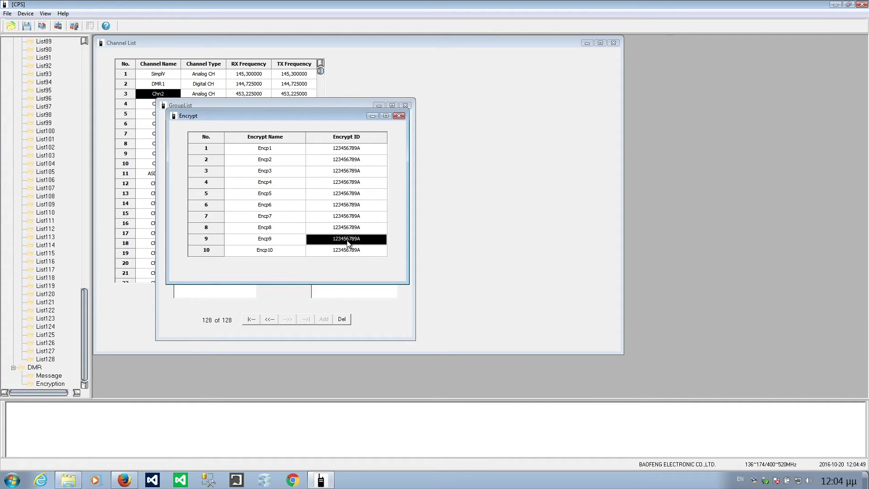
left_click(349, 227)
left_click(351, 205)
left_click(353, 172)
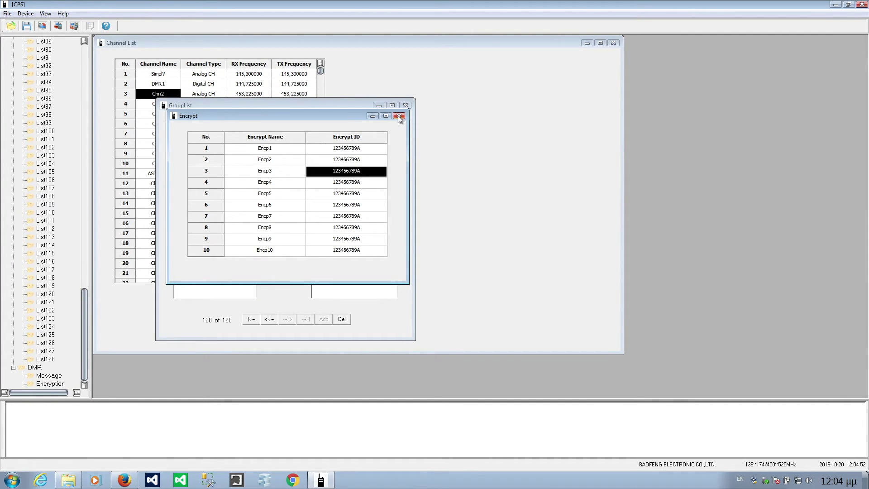
- Browse the Encp1–Encp4 key names, then close the Encrypt and GroupList windows
left_click(272, 184)
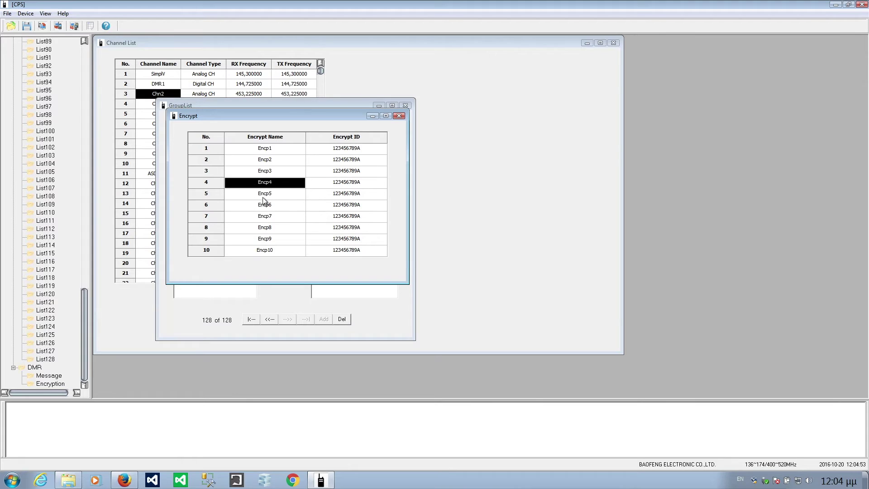
left_click(263, 197)
left_click(261, 216)
left_click(272, 169)
left_click(271, 149)
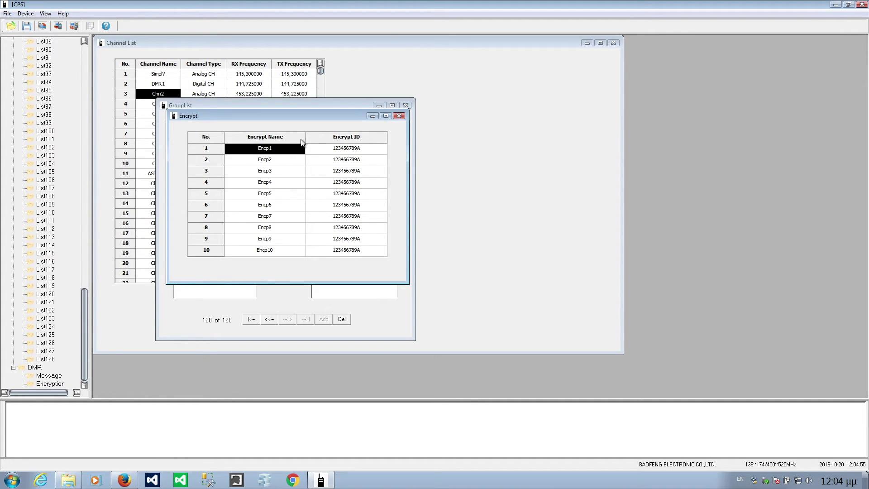
left_click(399, 116)
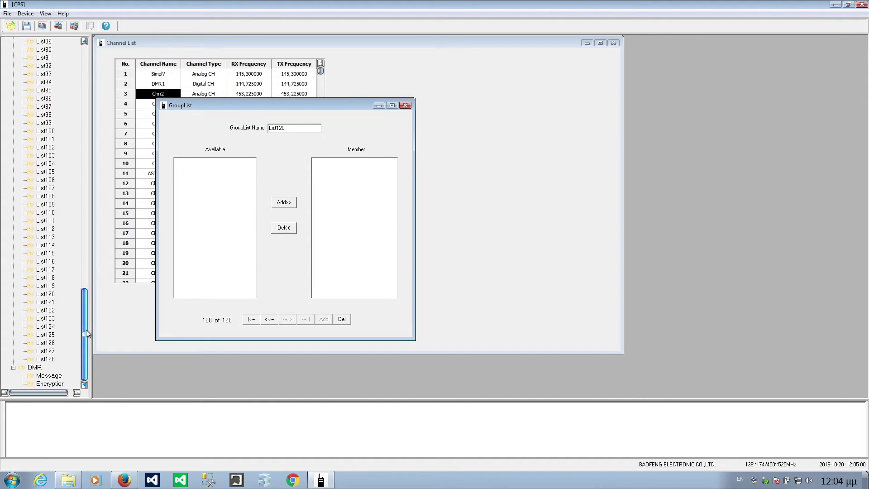
left_click(405, 105)
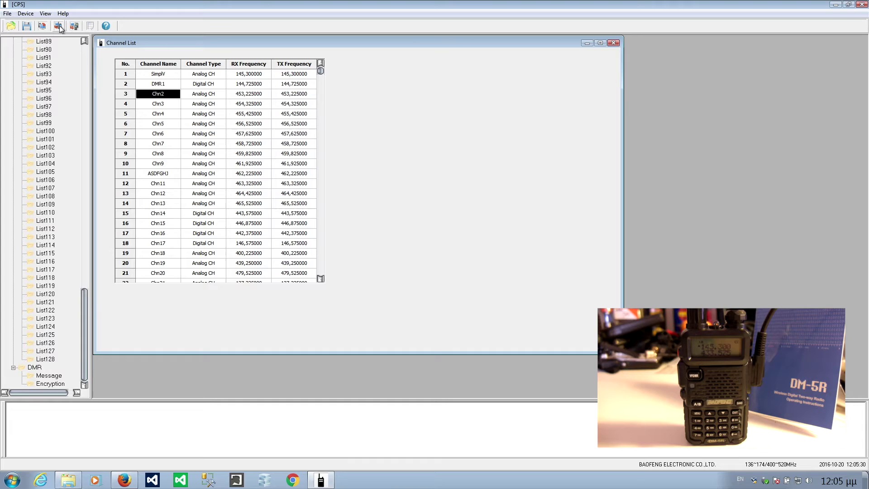
- Write the codeplug to the radio and acknowledge the Write Success message
left_click(59, 26)
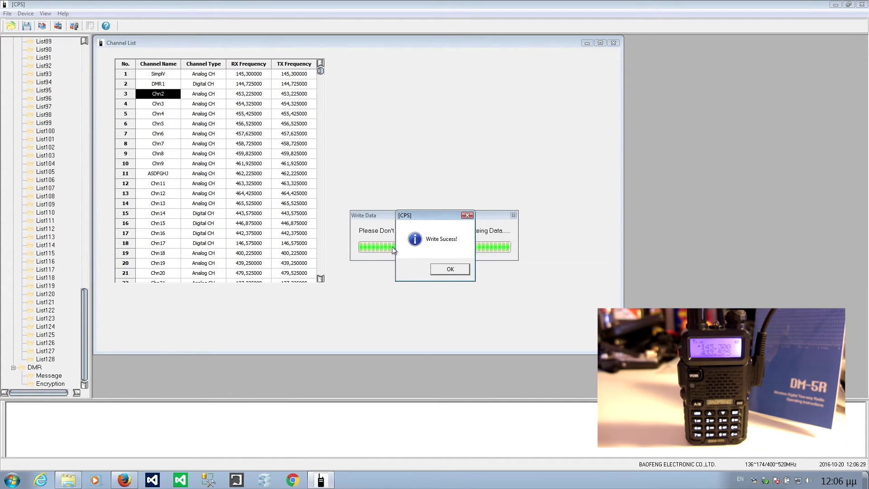
left_click(455, 268)
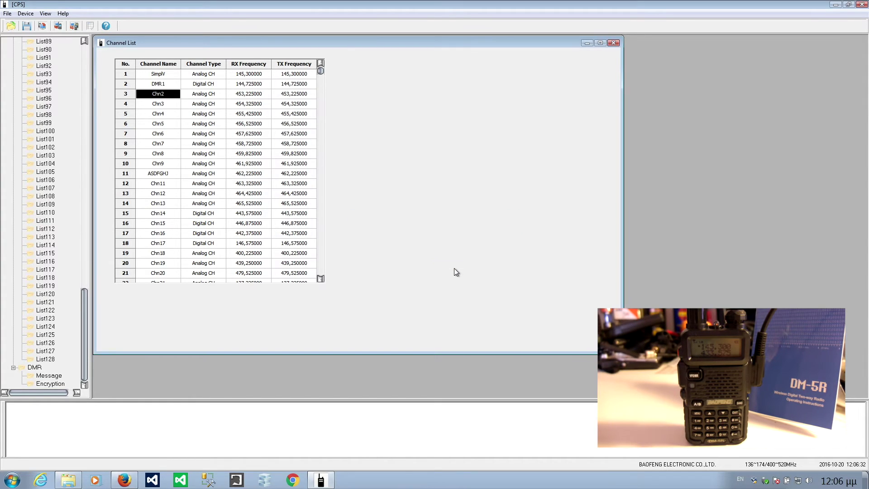
- Try File > Save As, then exit the CPS and decline saving
left_click(7, 14)
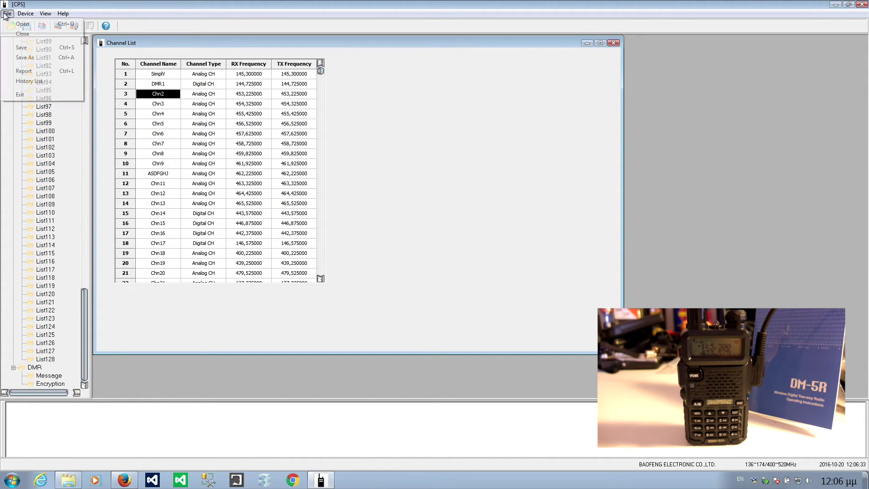
left_click(25, 58)
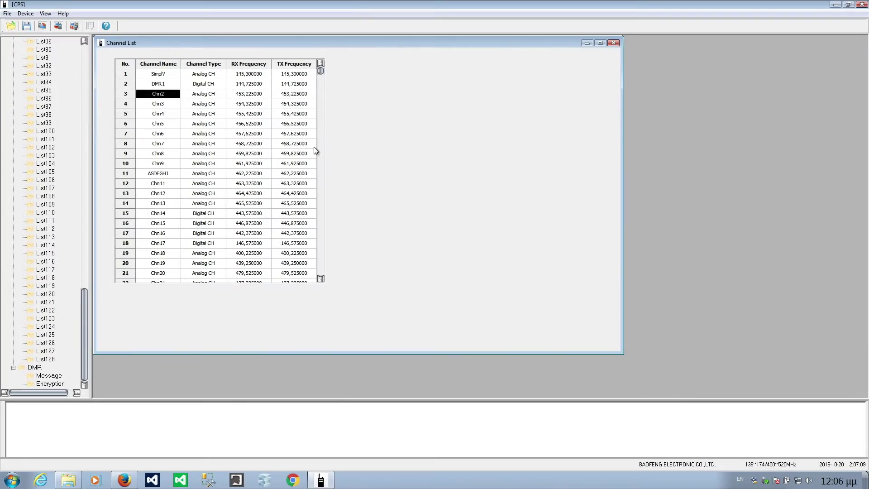
left_click(6, 13)
left_click(26, 95)
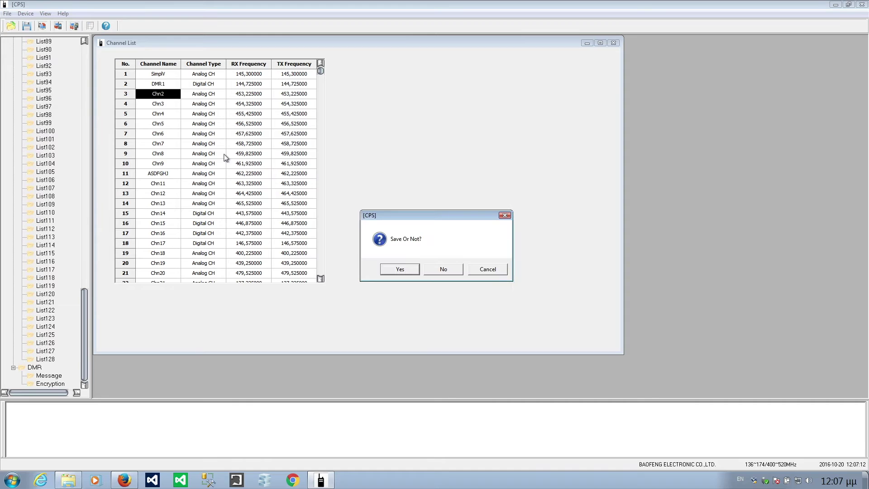
left_click(442, 270)
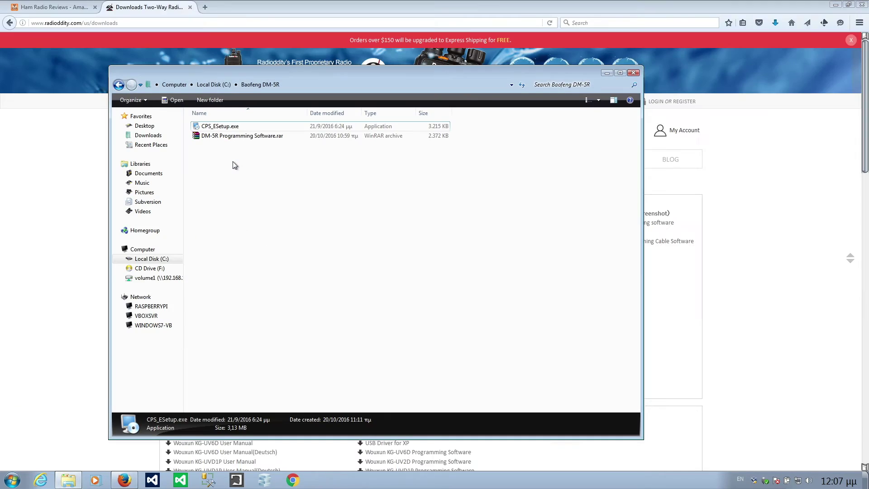
left_click(33, 9)
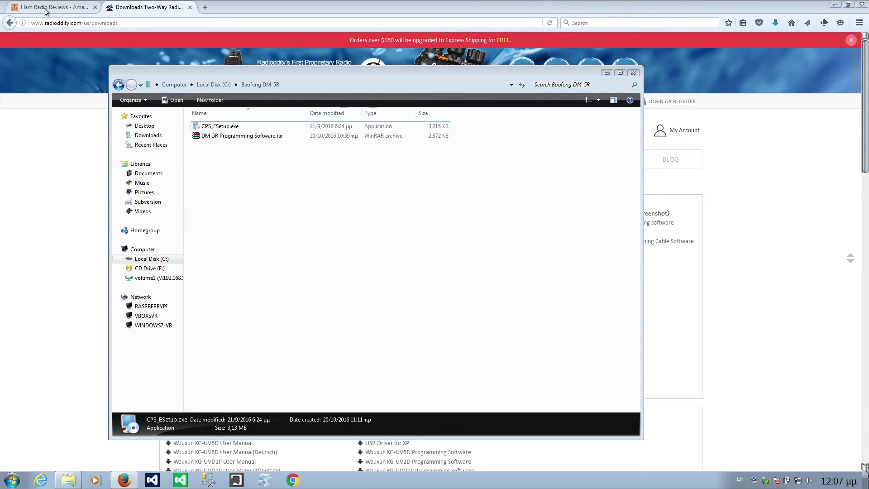